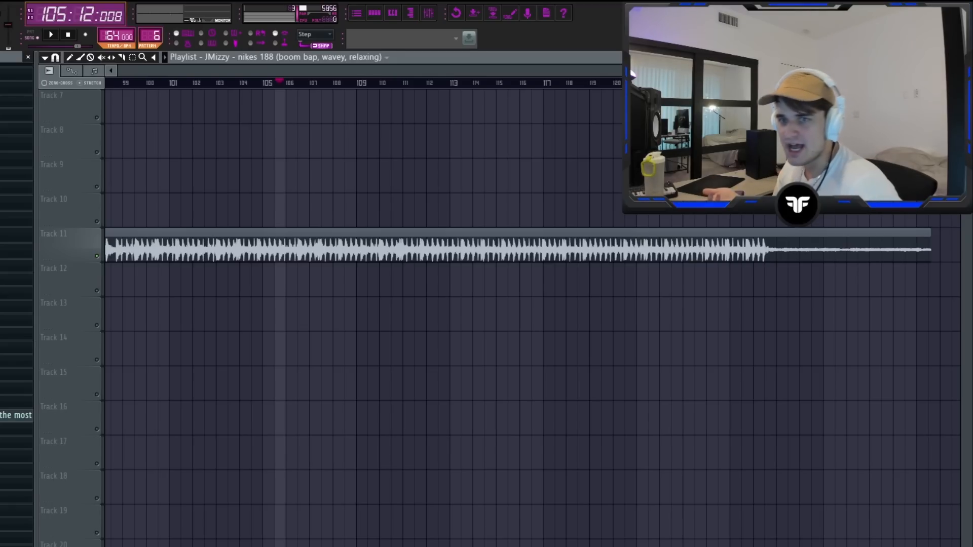
pyautogui.scroll(-4, 797, 144)
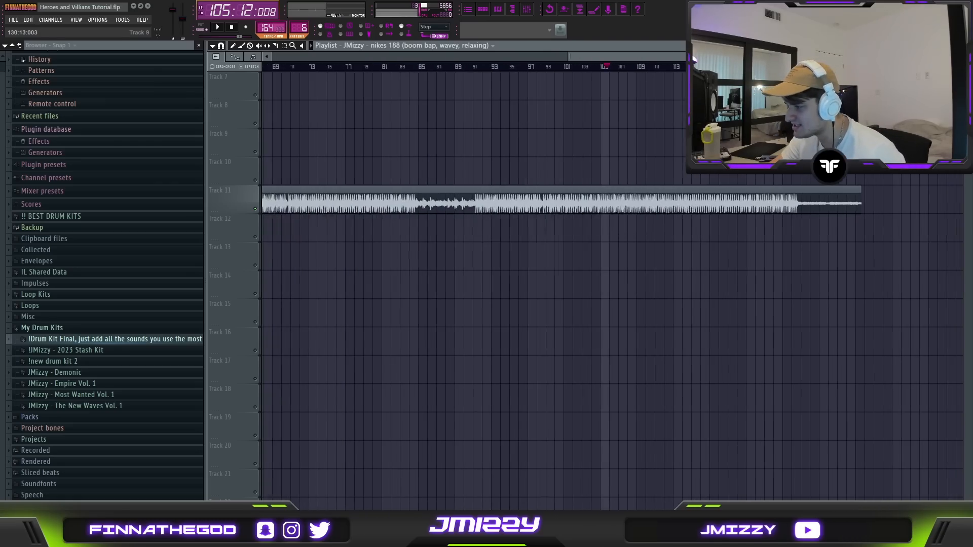
pyautogui.scroll(7, 797, 144)
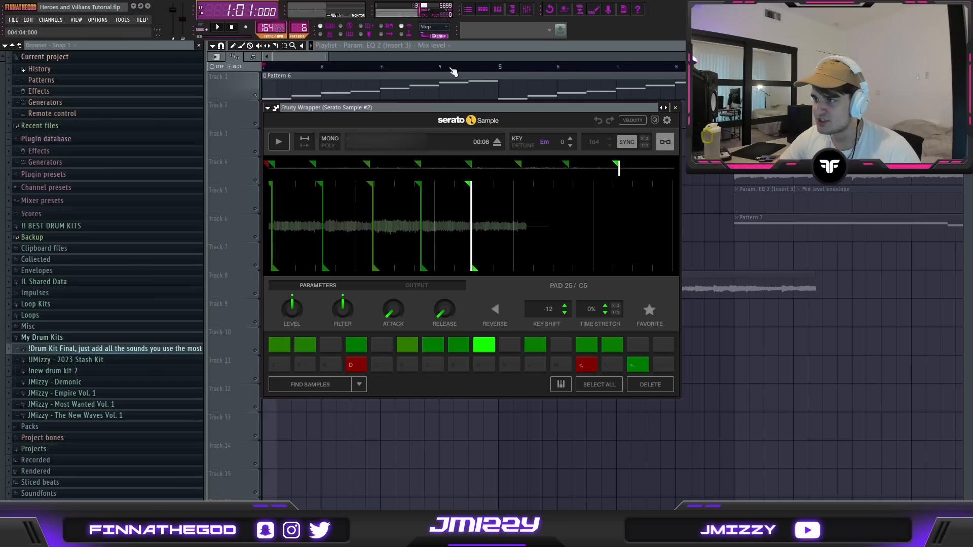
# Inspect the RC-20 Retro Color and the last two Fruity Parametric EQ 2 effects on the Serato Sample #2 mixer track
pyautogui.press('Escape')
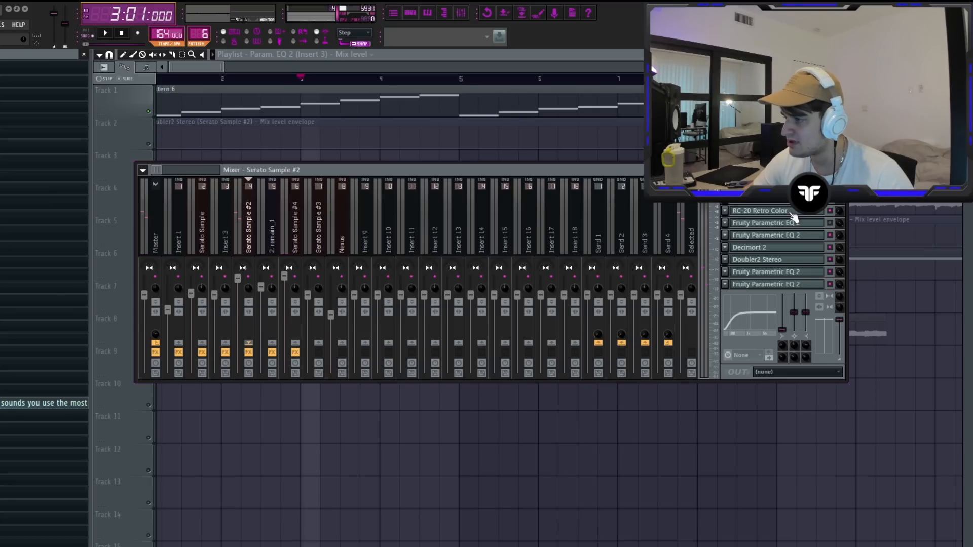
pyautogui.click(791, 212)
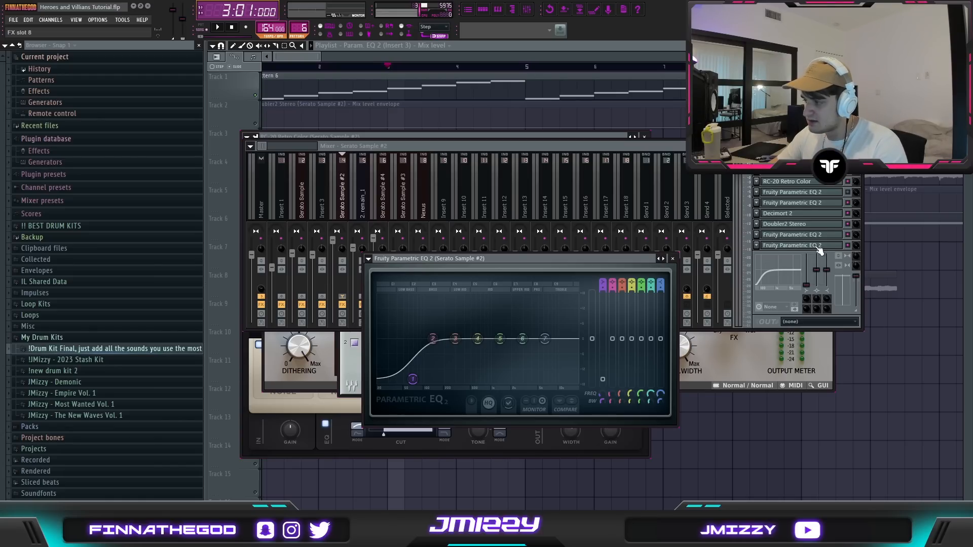
pyautogui.click(817, 247)
pyautogui.click(791, 236)
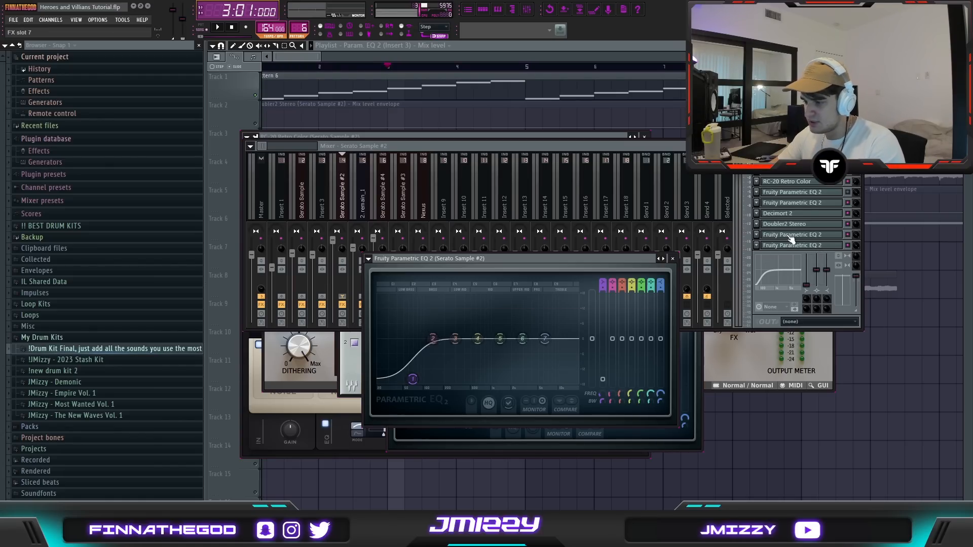
pyautogui.click(801, 248)
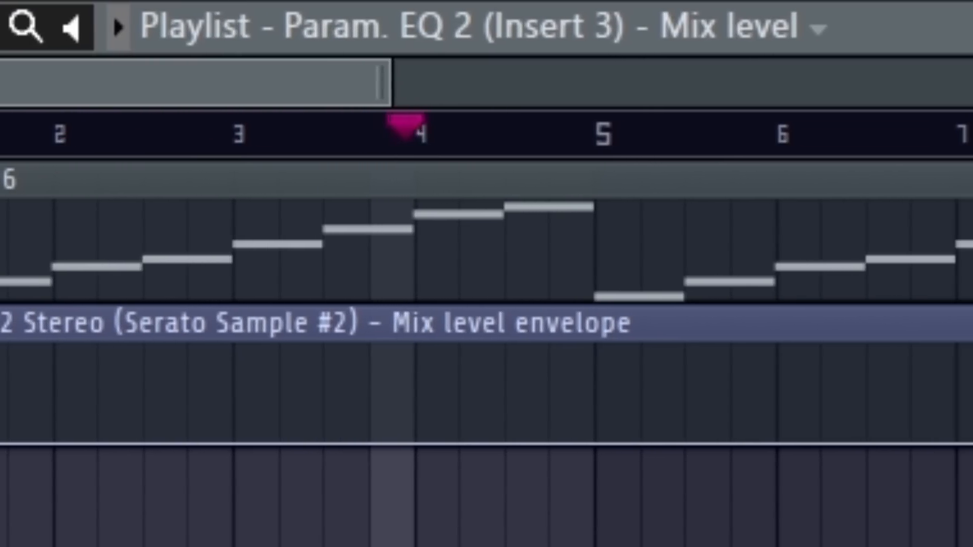
# Play the opening bars of the arrangement from bar 1 to hear the processed Serato Sample melody
pyautogui.press('space')
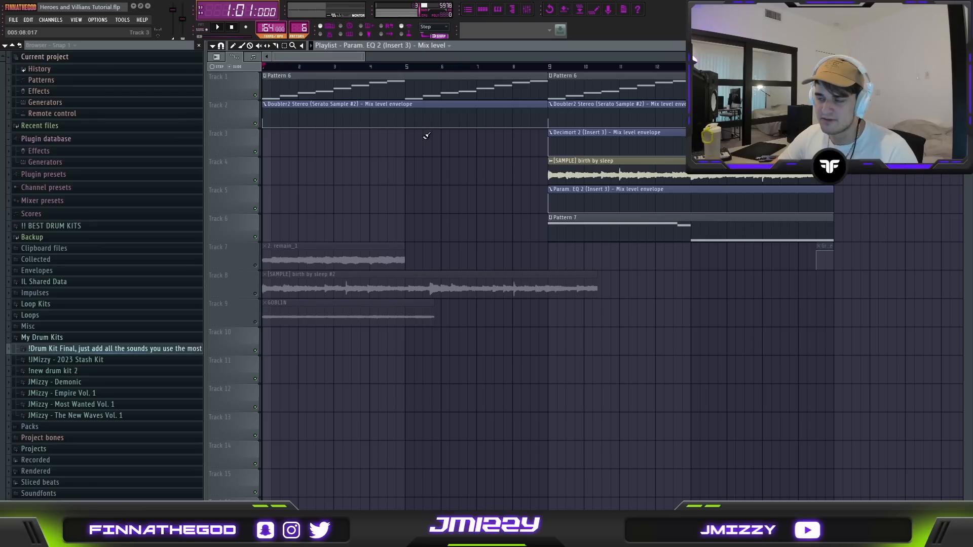
pyautogui.press('space')
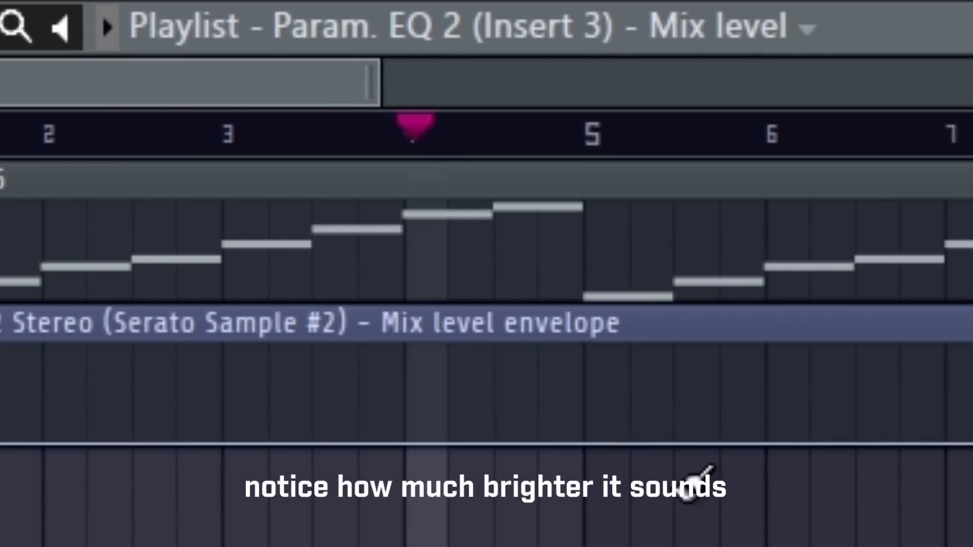
pyautogui.press('space')
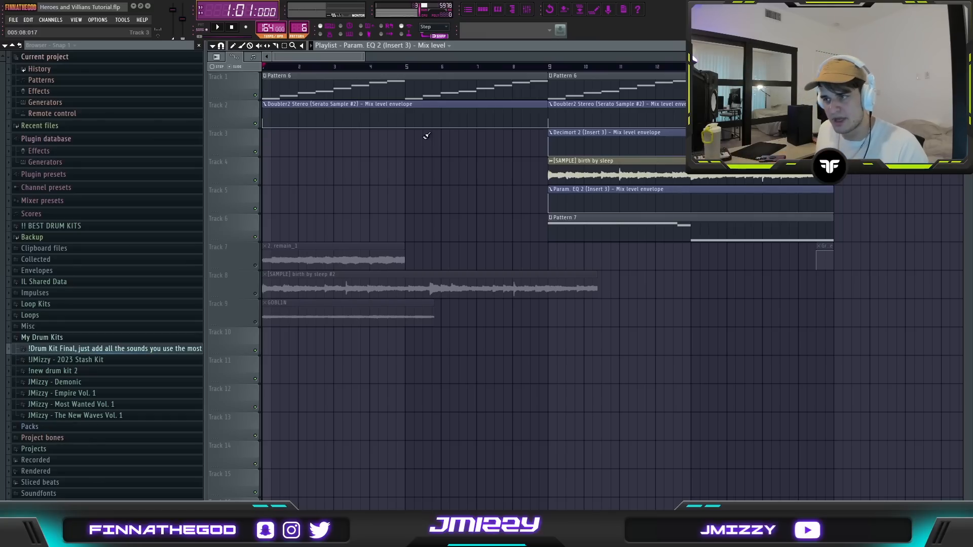
# Highlight the Doubler2 Stereo, Decimort 2 and Param. EQ 2 mix level envelope clips that start at bar 9
pyautogui.scroll(-3, 435, 141)
pyautogui.scroll(3, 401, 142)
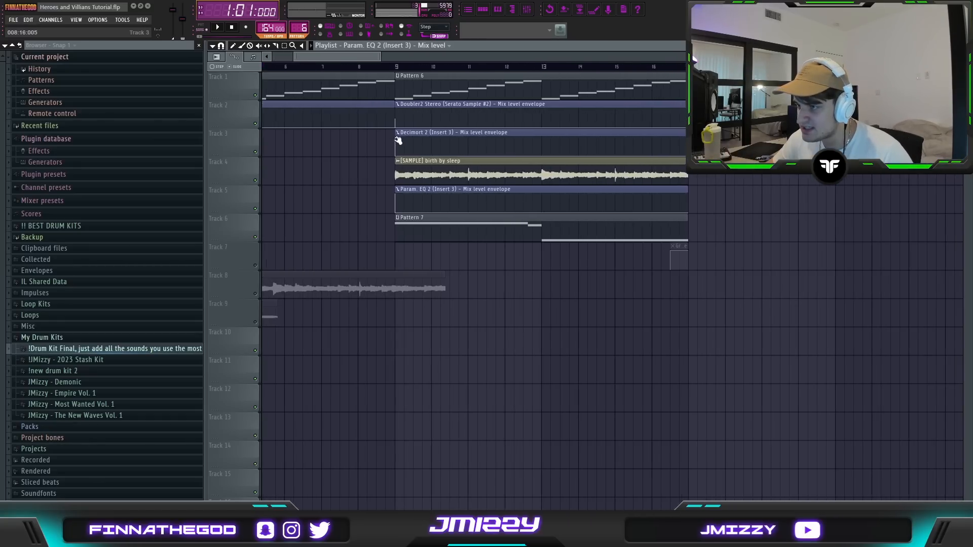
pyautogui.moveTo(420, 142); pyautogui.dragTo(420, 105)
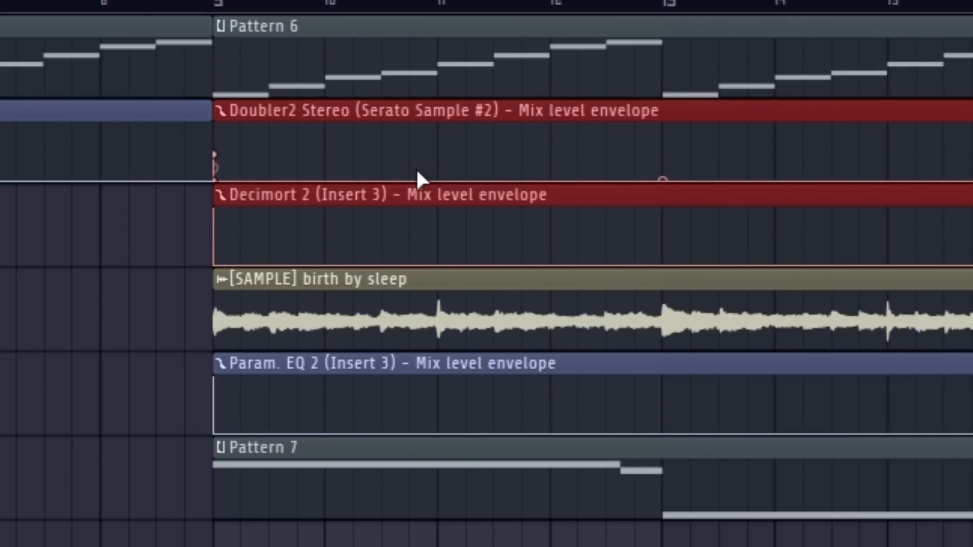
pyautogui.keyDown('ctrl'); pyautogui.click(122, 232); pyautogui.keyUp('ctrl')
pyautogui.moveTo(81, 223); pyautogui.dragTo(307, 246)
pyautogui.moveTo(61, 380); pyautogui.dragTo(522, 397)
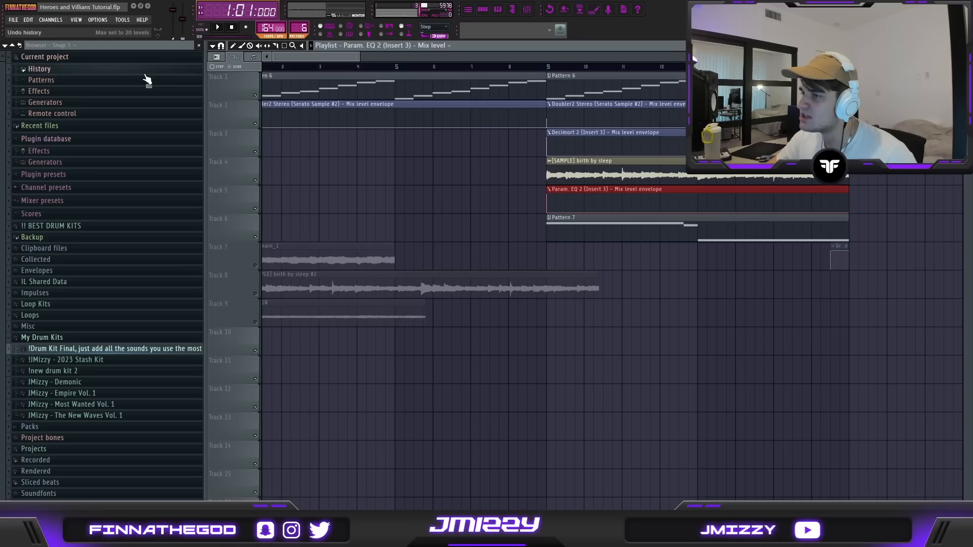
# Play the arrangement from bar 2 and restore the removed Pattern 6 clip at the start of Track 1
pyautogui.click(297, 68)
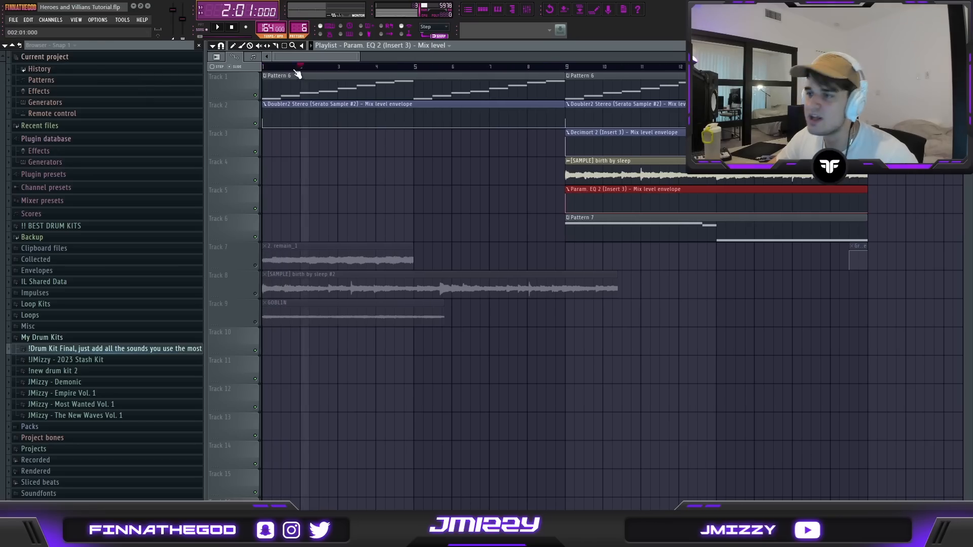
pyautogui.press('space')
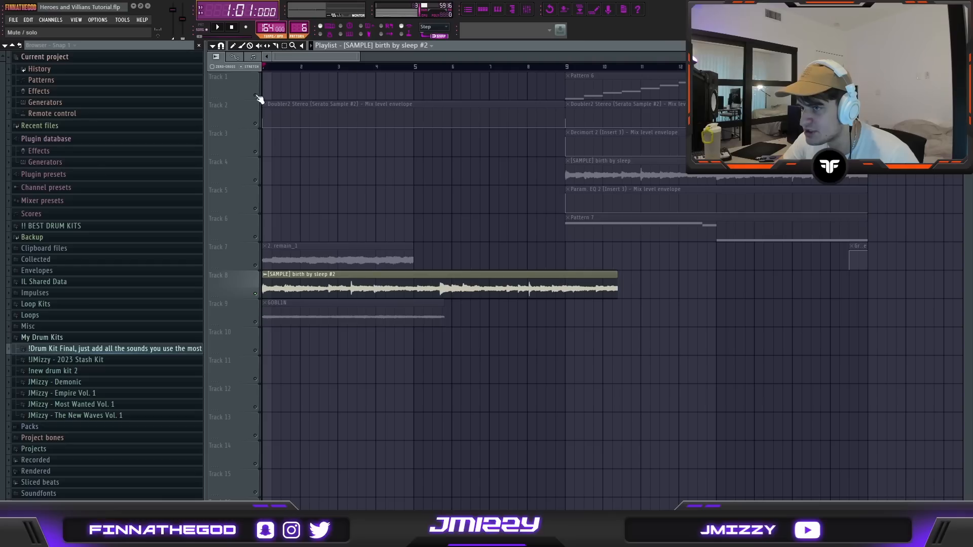
pyautogui.hotkey('ctrl', 'z')
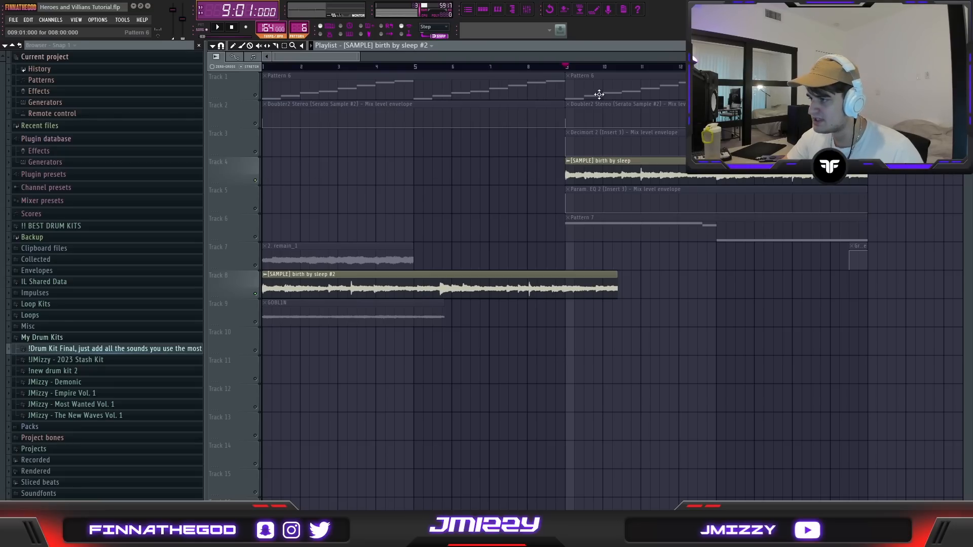
# View the chop markers in Serato Sample, close it, and open the channel of the birth by sleep clip on Track 4
pyautogui.click(484, 10)
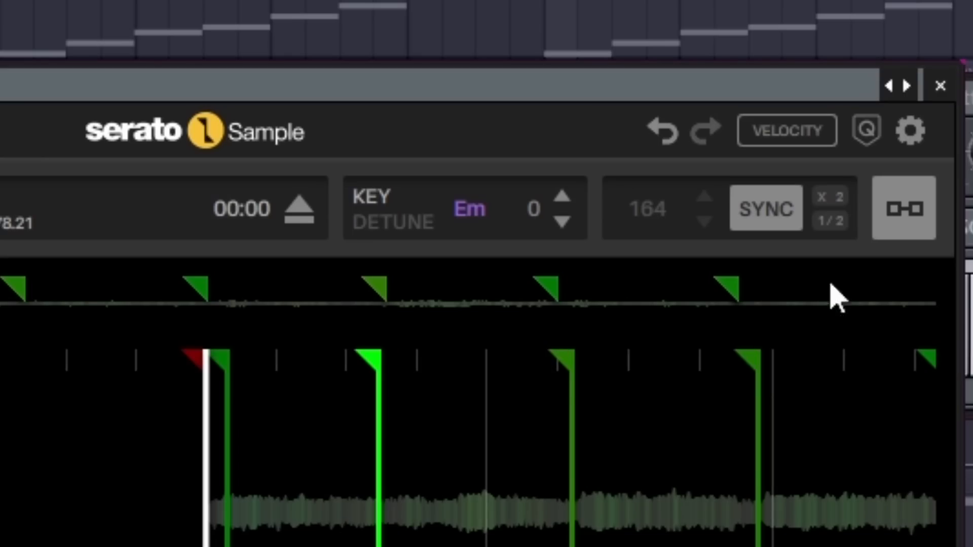
pyautogui.click(941, 86)
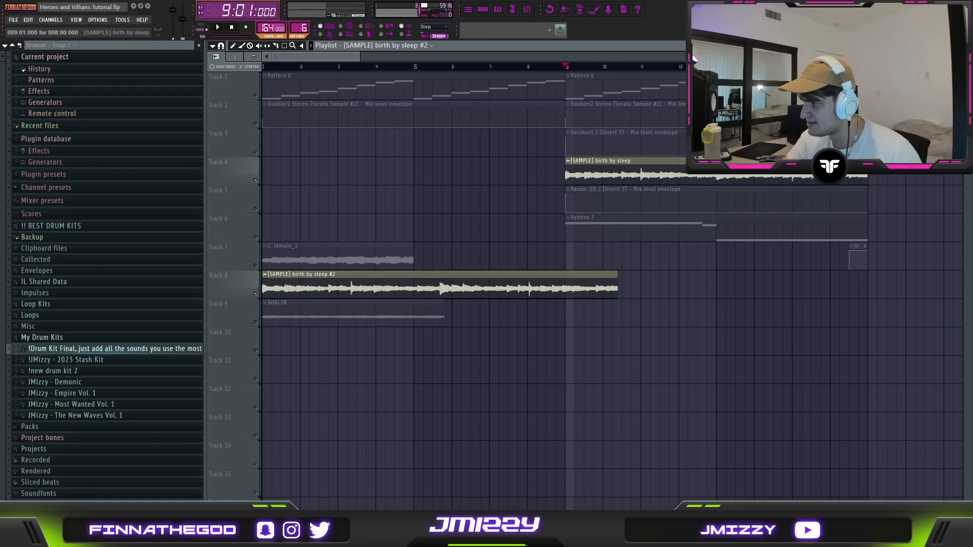
pyautogui.doubleClick(603, 163)
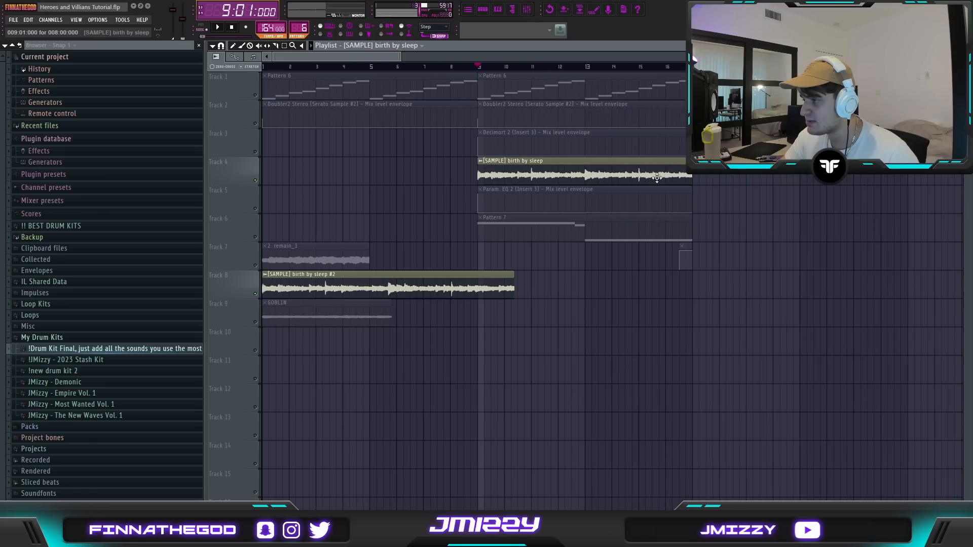
# Inspect the Prd Sidechain Bass preset in the Nexus instrument used by Pattern 7, and return to the playlist
pyautogui.scroll(5, 613, 167)
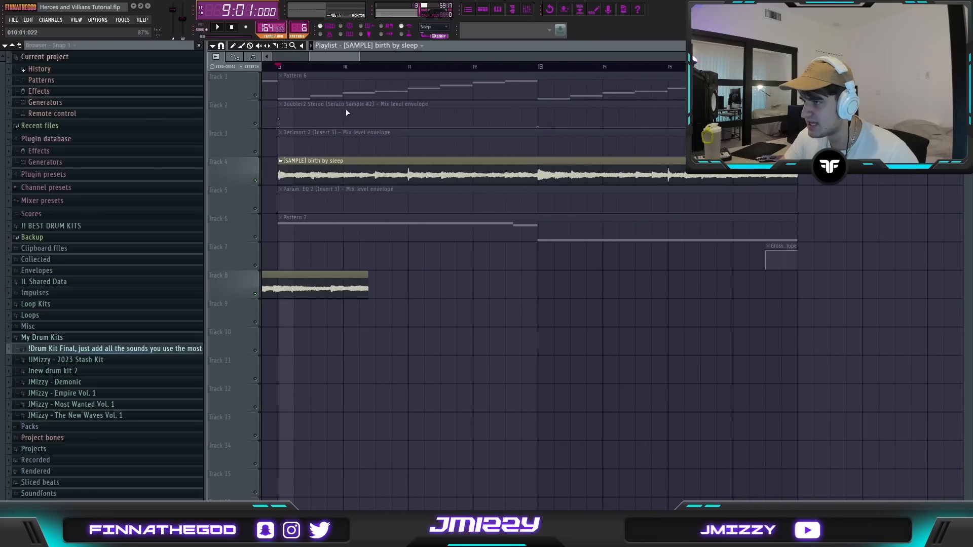
pyautogui.scroll(3, 335, 56)
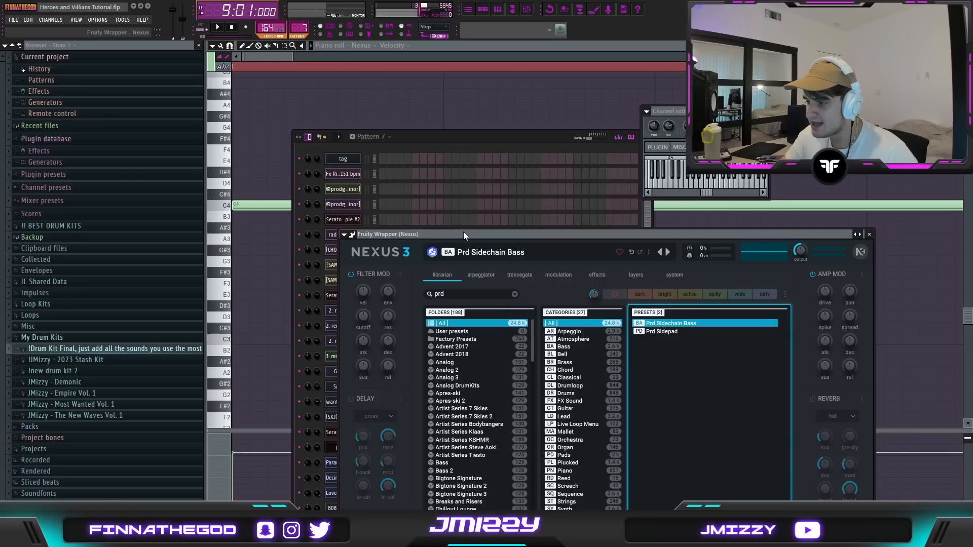
pyautogui.moveTo(463, 234); pyautogui.dragTo(448, 140)
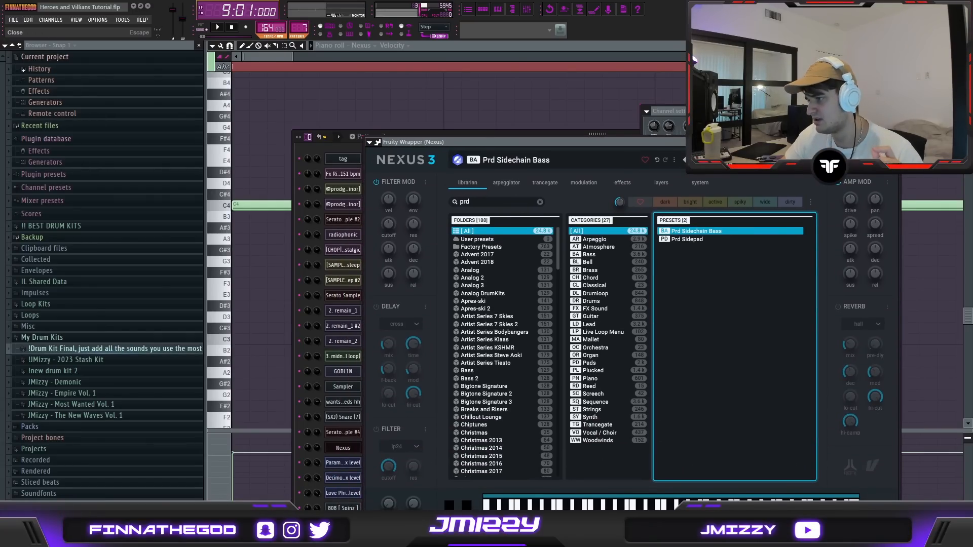
pyautogui.click(893, 142)
pyautogui.click(467, 9)
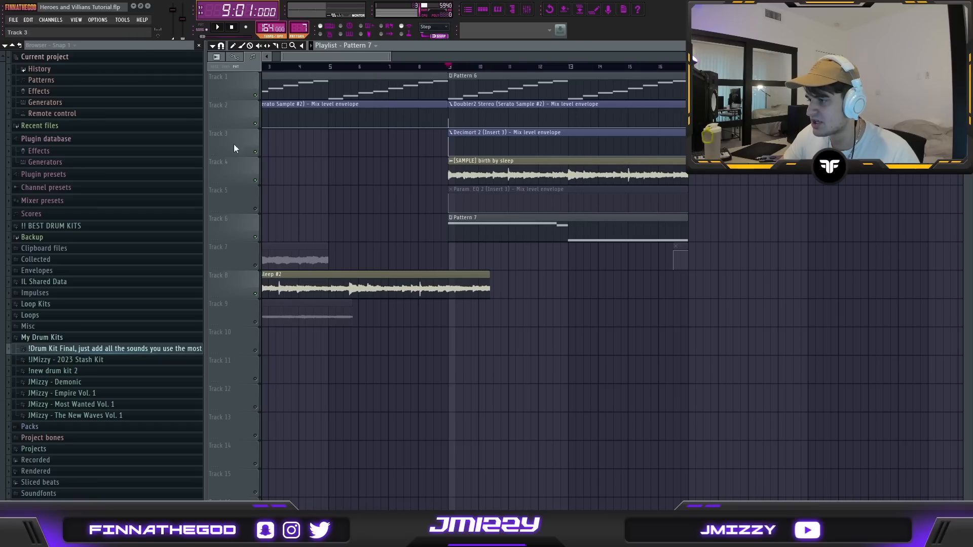
# Check the birth by sleep clip and examine the time envelope curve of Gross Beat on the Master, then close the plugin
pyautogui.doubleClick(515, 182)
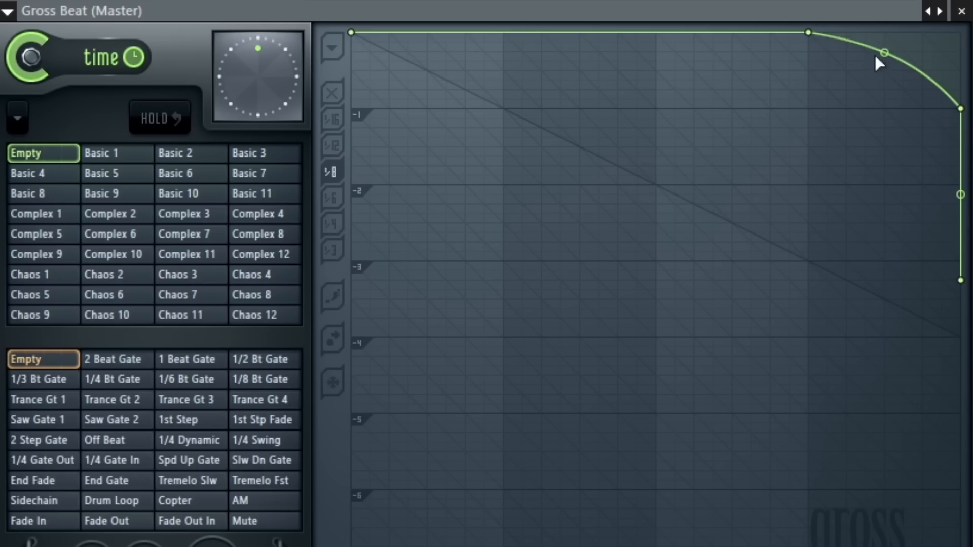
pyautogui.rightClick(962, 108)
pyautogui.click(889, 11)
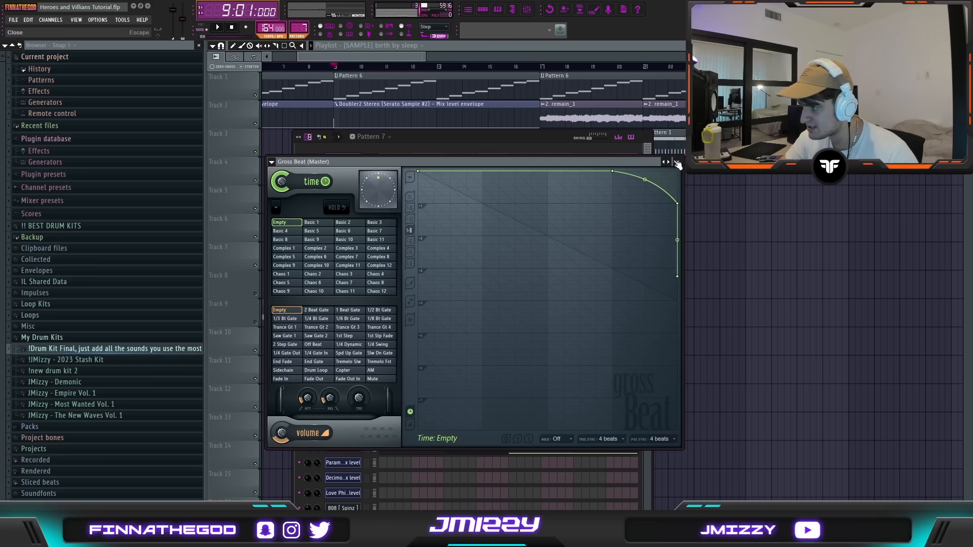
pyautogui.click(677, 163)
# Mark the timeline range from 16:09 to bar 17 over the Gross Beat mix level envelope, then clear the selection
pyautogui.scroll(5, 534, 157)
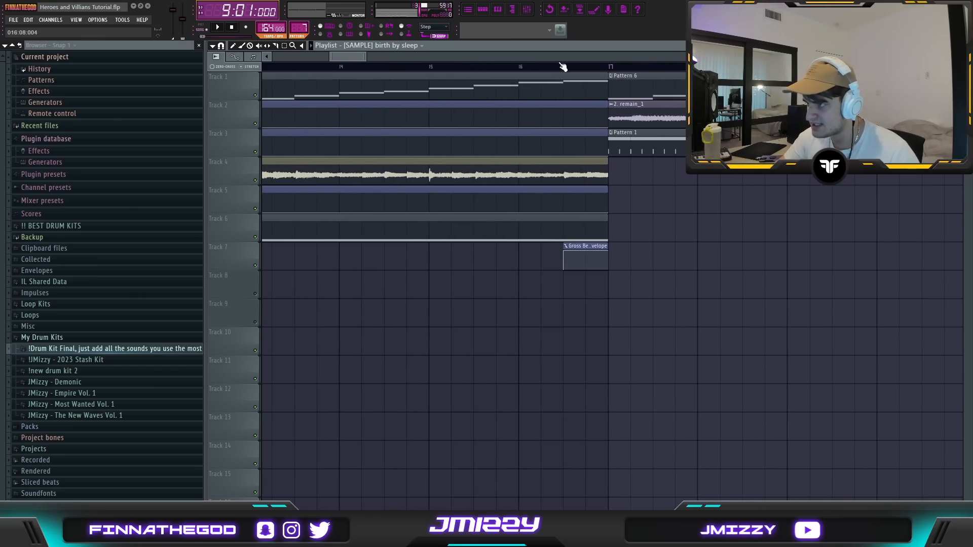
pyautogui.moveTo(562, 66); pyautogui.dragTo(595, 67)
pyautogui.moveTo(520, 256); pyautogui.dragTo(605, 257)
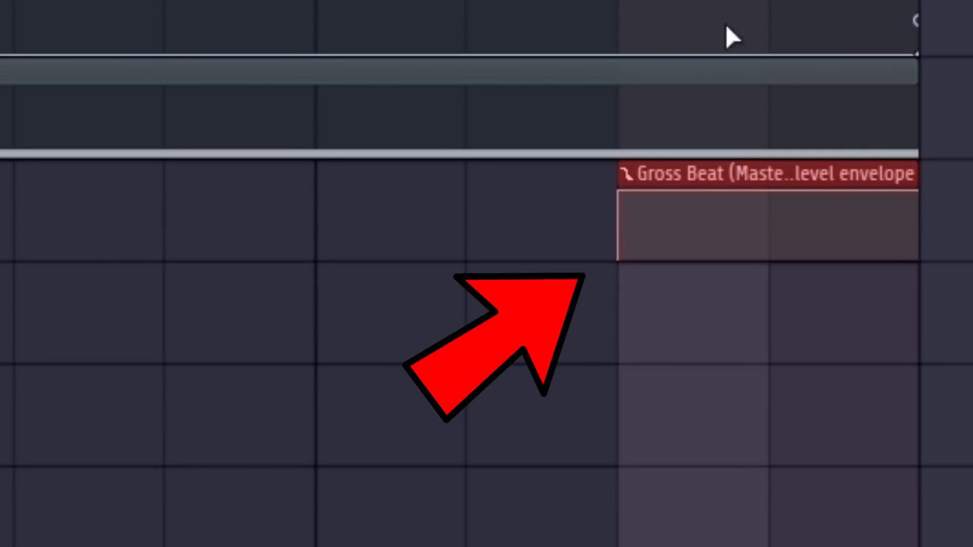
pyautogui.scroll(-4, 568, 177)
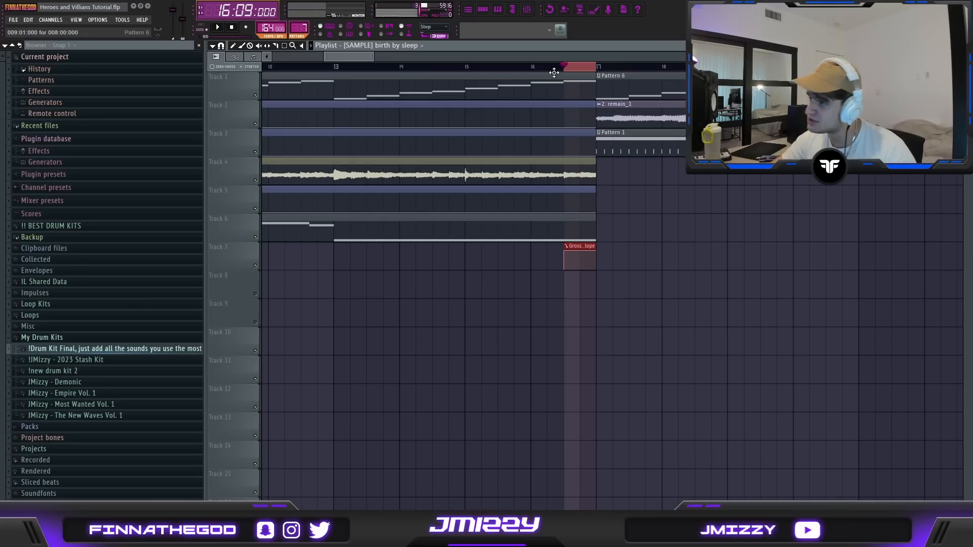
pyautogui.moveTo(503, 79); pyautogui.dragTo(540, 80)
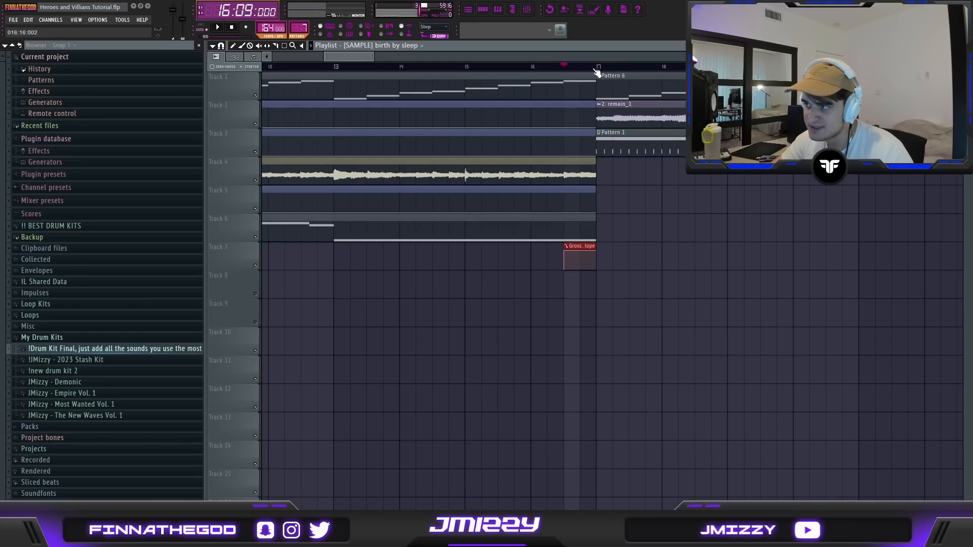
# Select the Doubler2 Stereo and Decimort 2 mix level envelope clips starting at bar 9 on Tracks 2 and 3
pyautogui.keyDown('ctrl'); pyautogui.click(406, 256); pyautogui.keyUp('ctrl')
pyautogui.moveTo(504, 103); pyautogui.dragTo(527, 156)
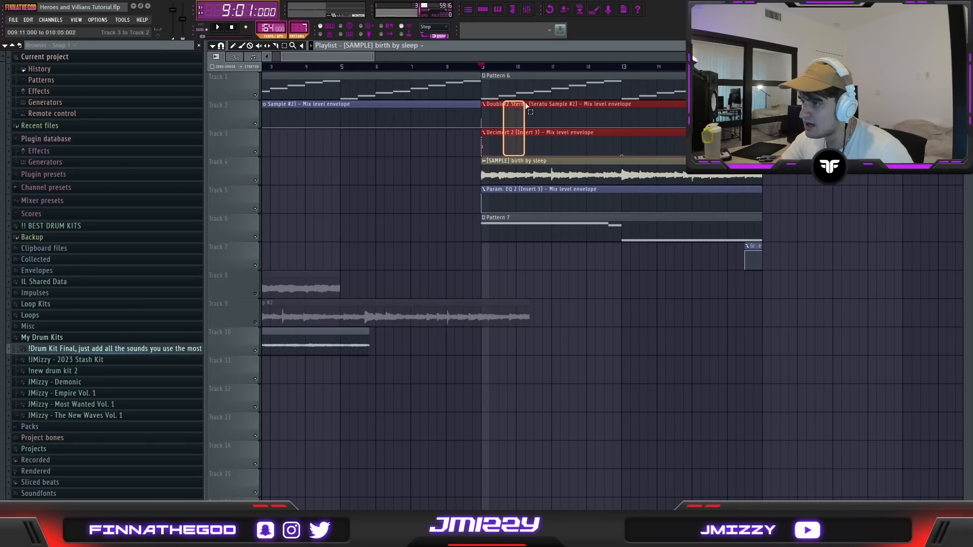
pyautogui.scroll(-2, 580, 165)
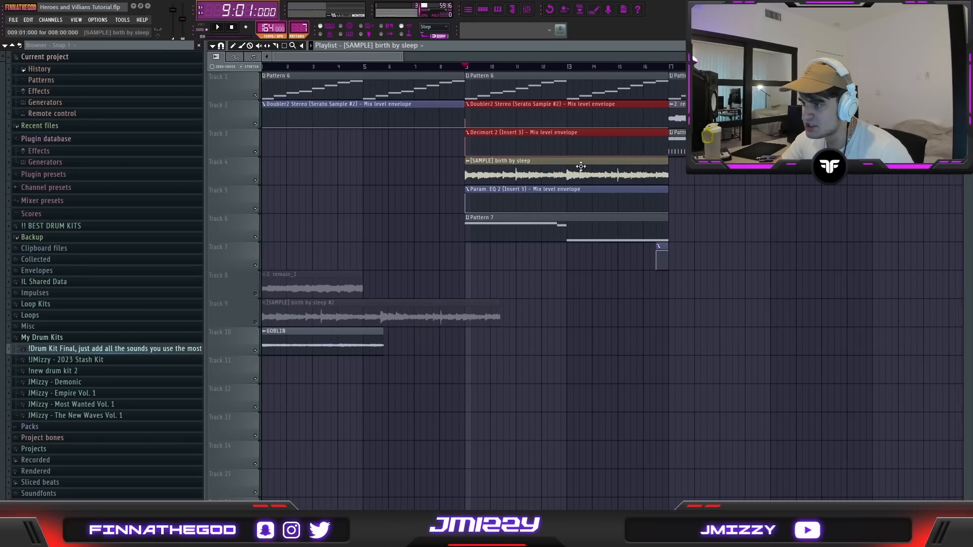
pyautogui.scroll(4, 546, 172)
# Open the birth by sleep sample's mixer track, Insert 3, and inspect its two Fruity Parametric EQ 2 effects
pyautogui.doubleClick(427, 183)
pyautogui.click(527, 9)
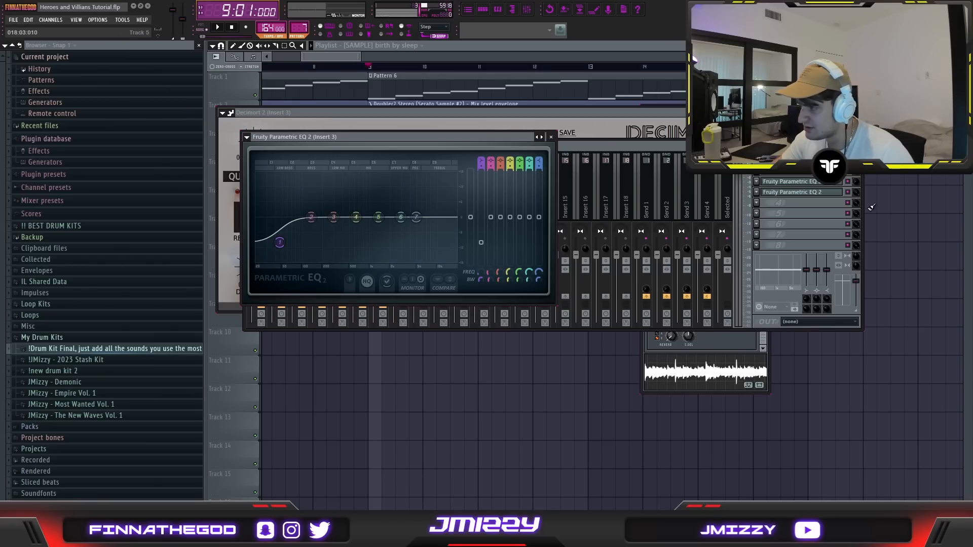
pyautogui.click(817, 190)
pyautogui.click(821, 192)
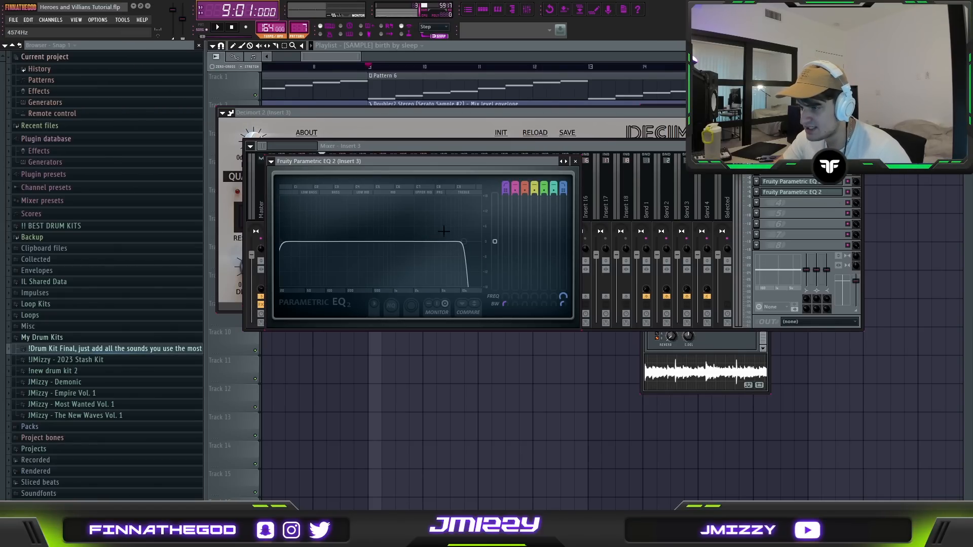
pyautogui.click(595, 174)
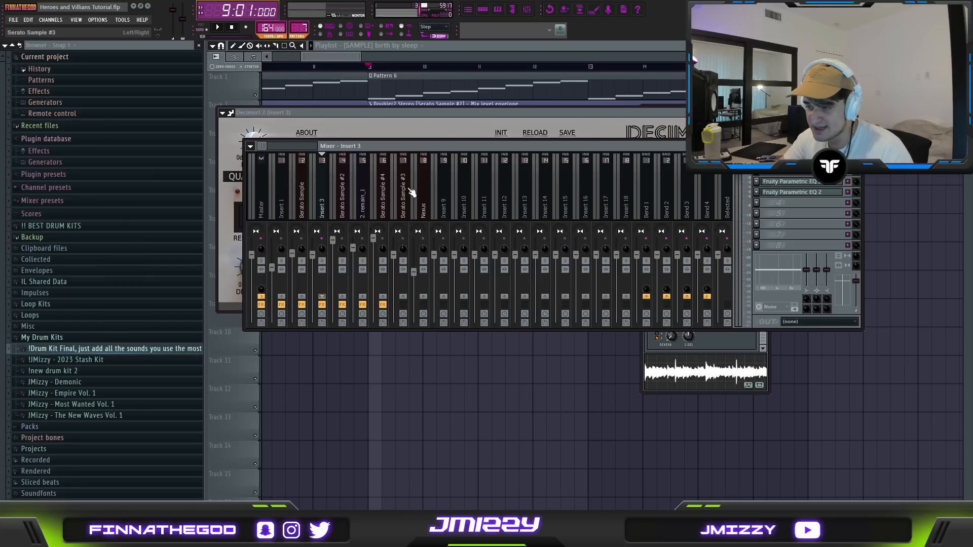
# Raise the high band of the Nexus mixer track's built-in EQ to its neutral centre so the curve is flat
pyautogui.click(422, 200)
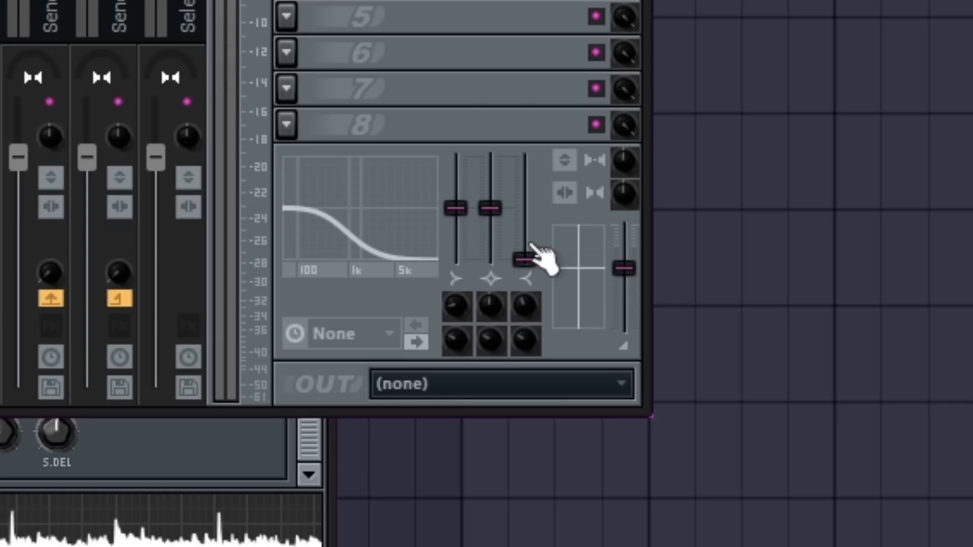
pyautogui.moveTo(829, 285); pyautogui.dragTo(829, 273)
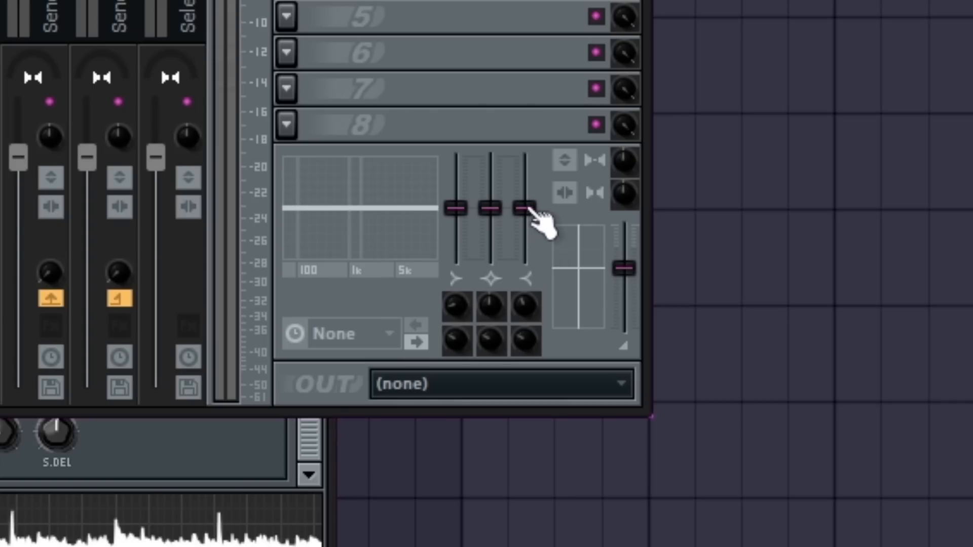
# Lower the high band of the Nexus mixer track's built-in EQ below its neutral centre
pyautogui.moveTo(531, 219); pyautogui.dragTo(531, 256)
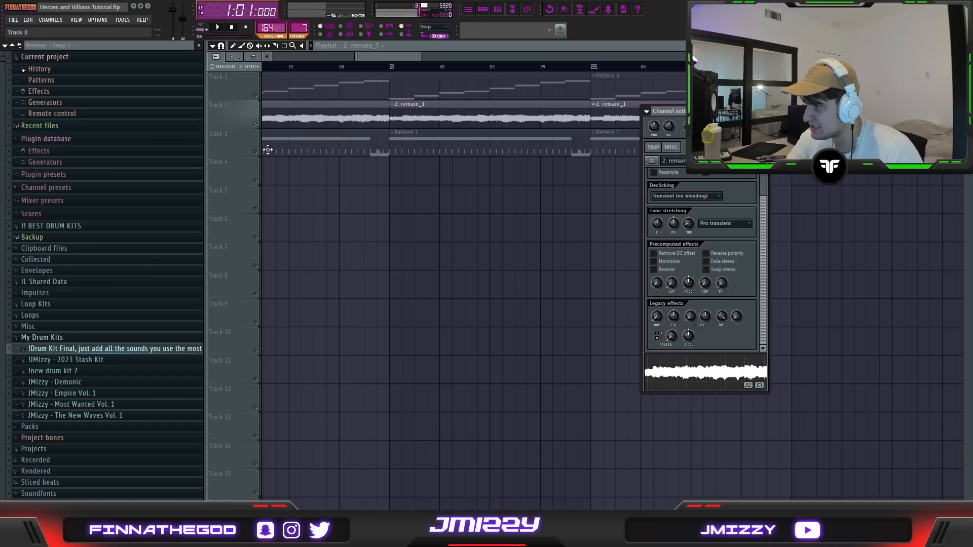
# Open the 2. remain_1 sample's mixer track and inspect its Decimort 2 and Fruity Parametric EQ 2 effects
pyautogui.press('Escape')
pyautogui.doubleClick(332, 120)
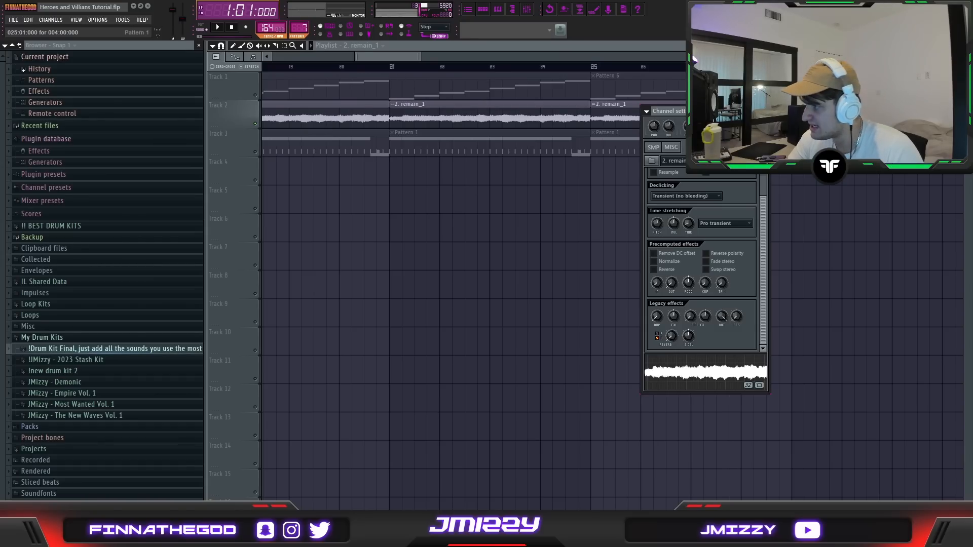
pyautogui.press('F9')
pyautogui.click(798, 176)
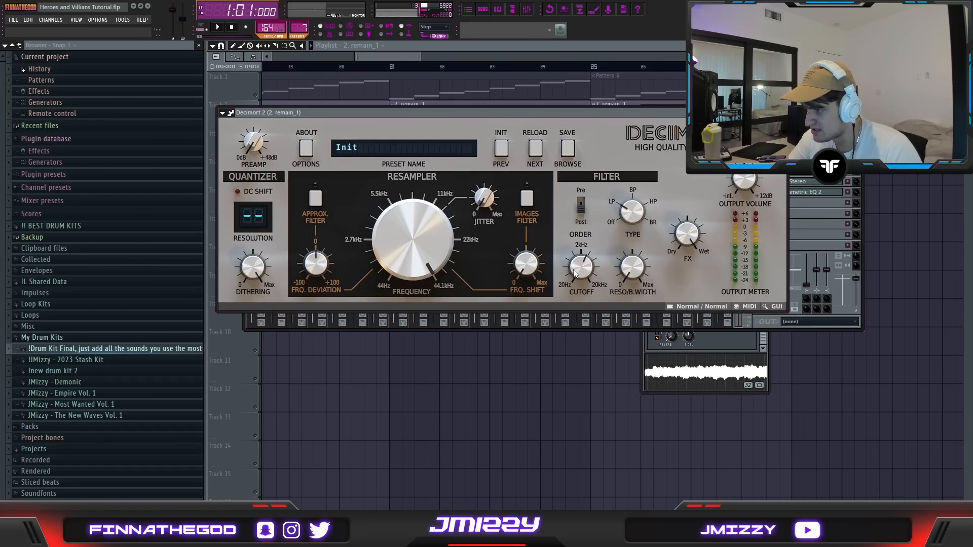
pyautogui.click(783, 112)
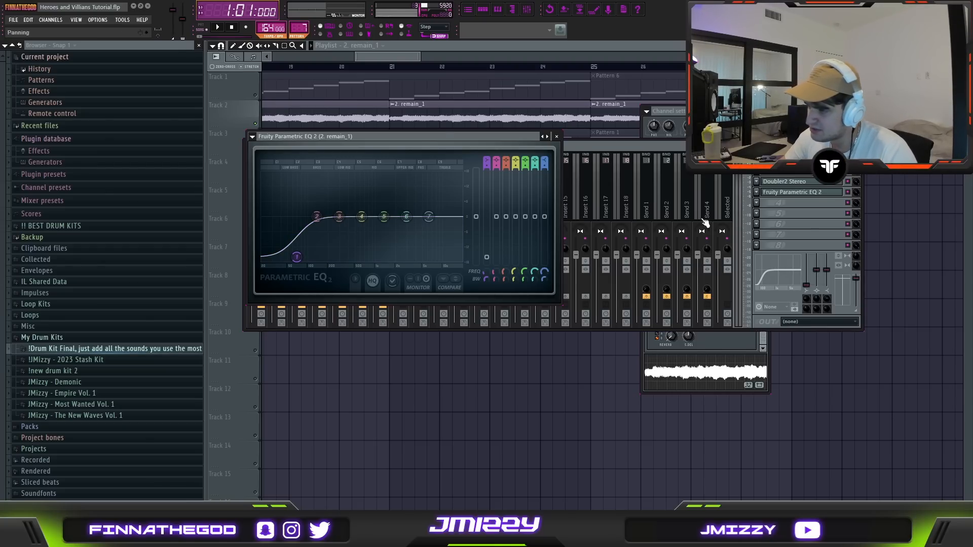
pyautogui.click(556, 137)
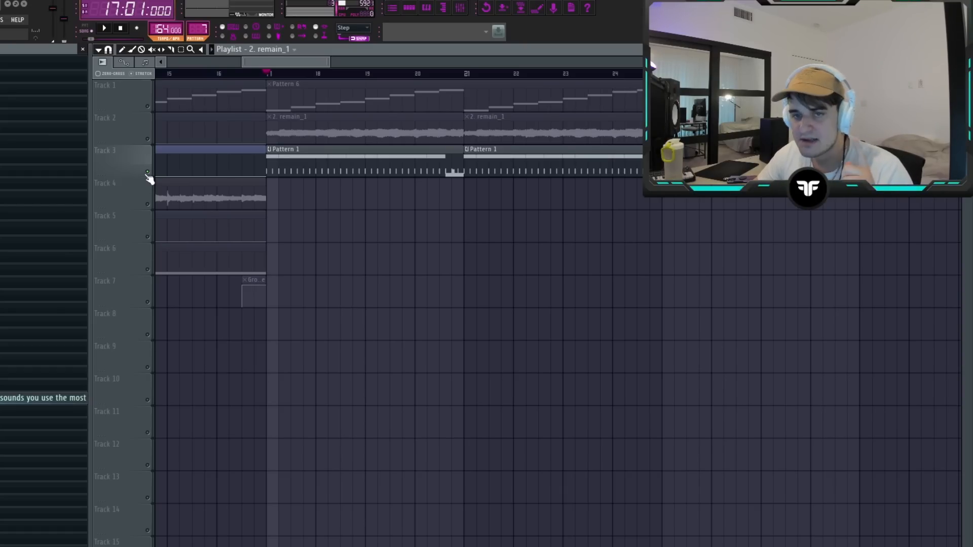
# Audition the snare, 808, kick and open hat channels of the drum kit in the channel rack
pyautogui.click(409, 8)
pyautogui.scroll(-4, 387, 297)
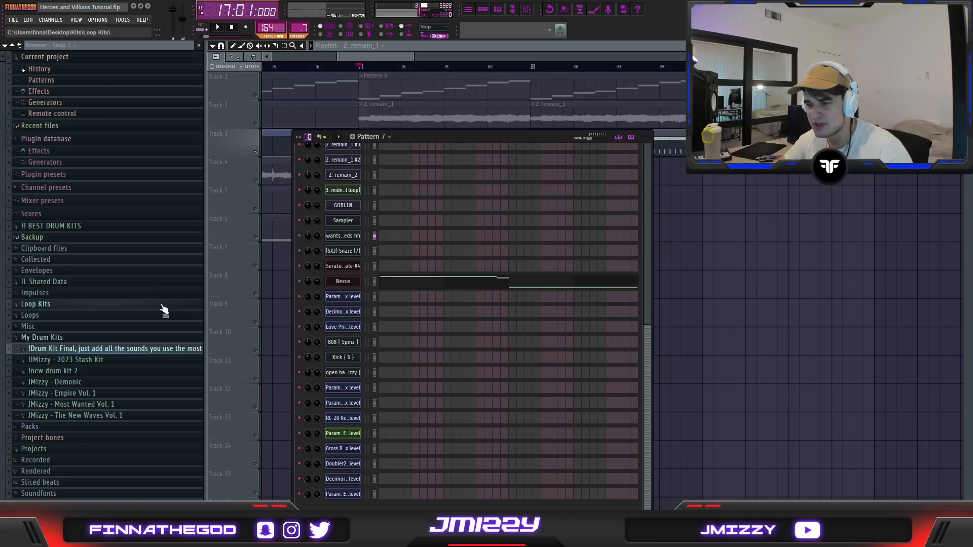
pyautogui.click(346, 252)
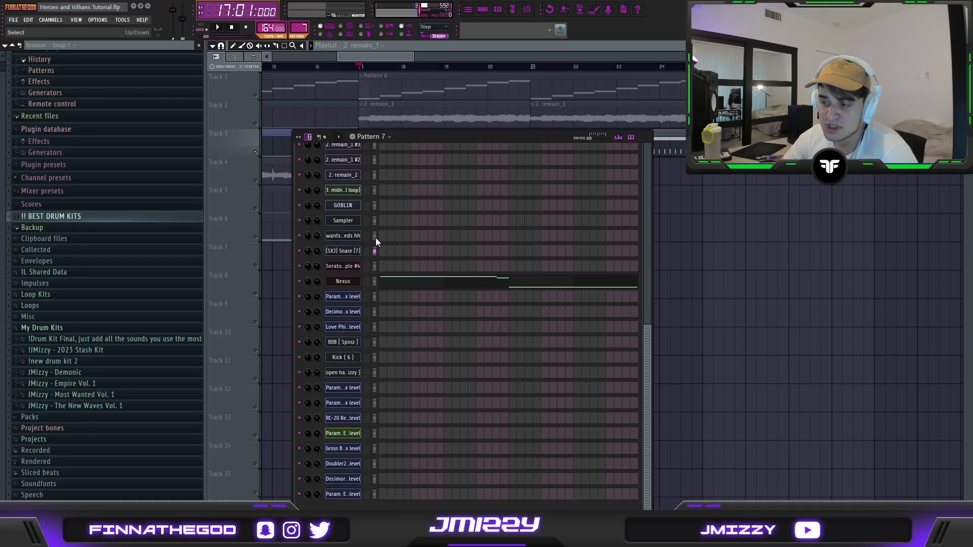
pyautogui.click(373, 253)
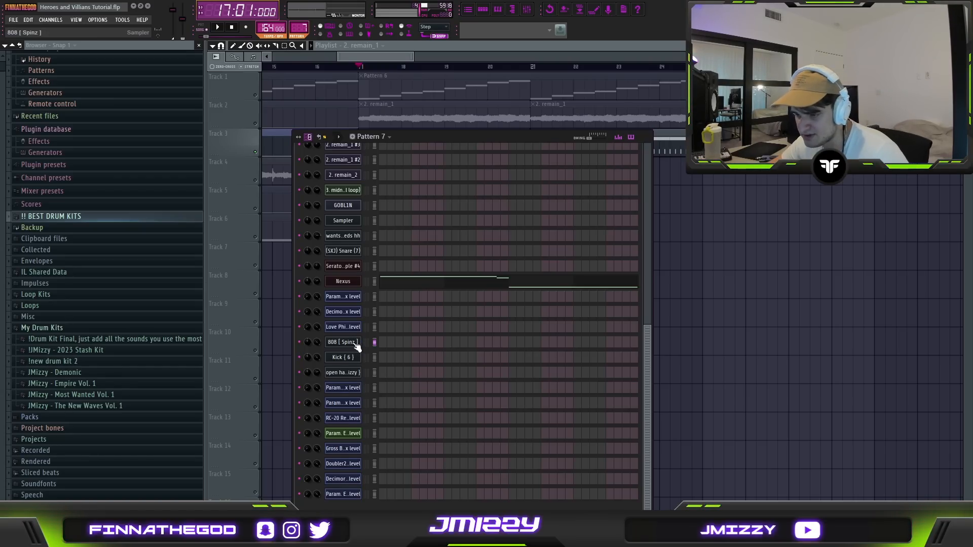
pyautogui.click(357, 344)
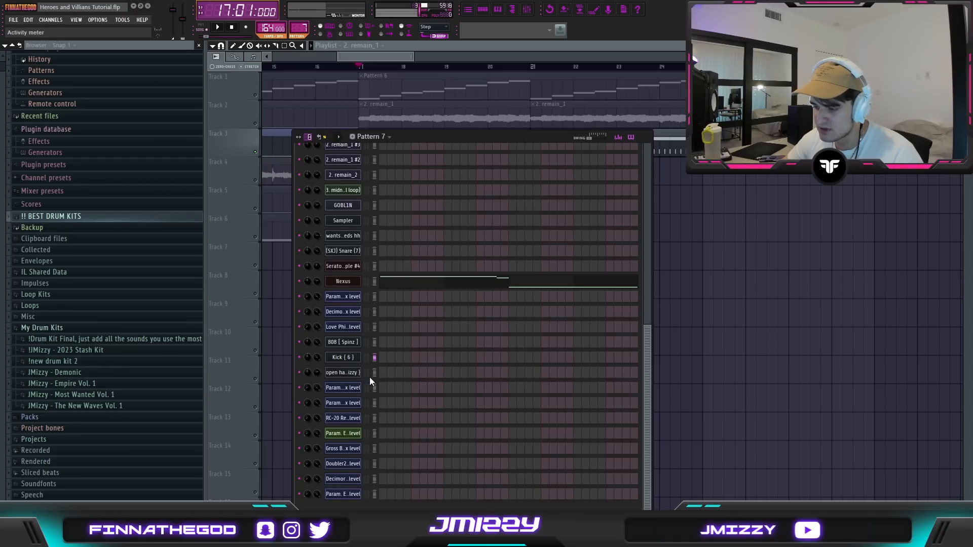
pyautogui.click(346, 374)
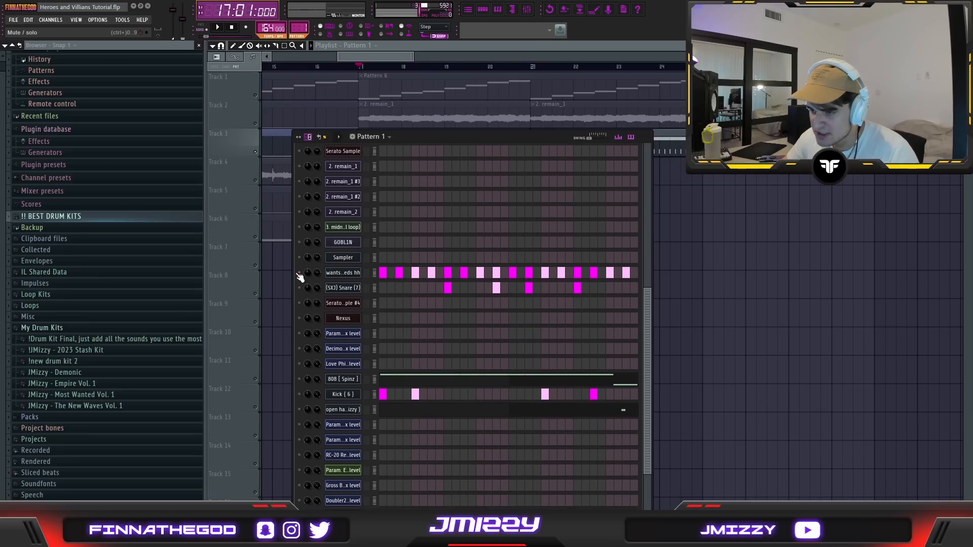
# Try an extra hi-hat step early in Pattern 1 and unmute the snare channel
pyautogui.click(391, 273)
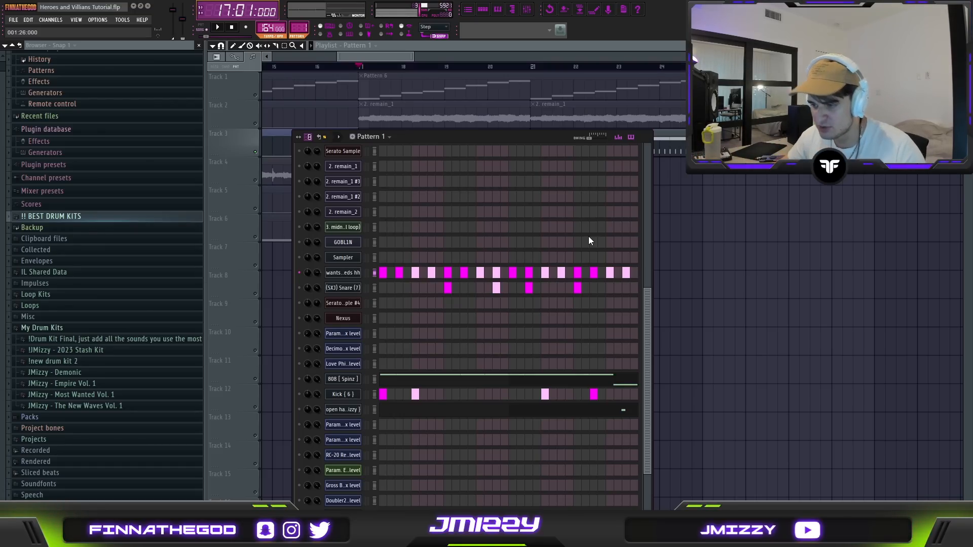
pyautogui.click(299, 287)
# Add a snare hit on Pattern 1's last hi-hat step and try extra hi-hat steps between the existing ones
pyautogui.click(488, 272)
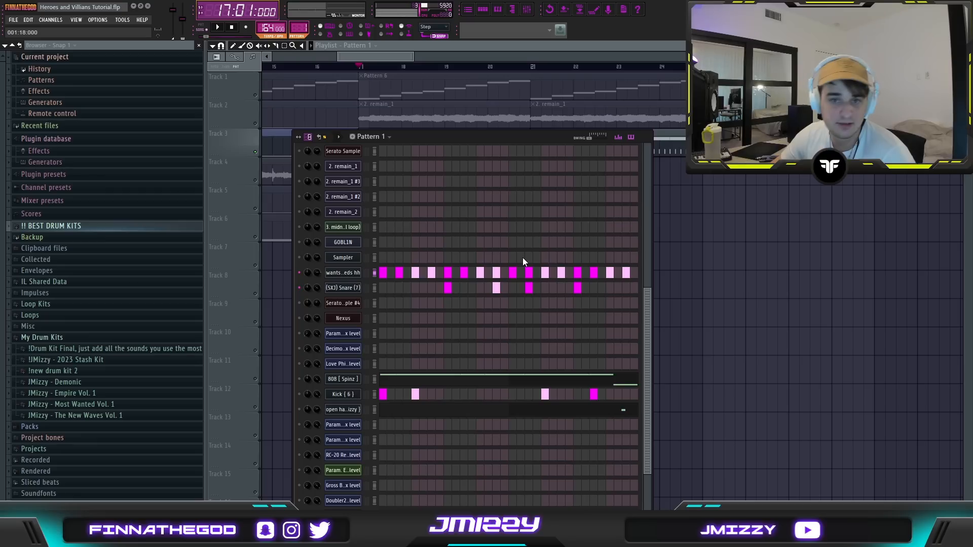
pyautogui.click(520, 272)
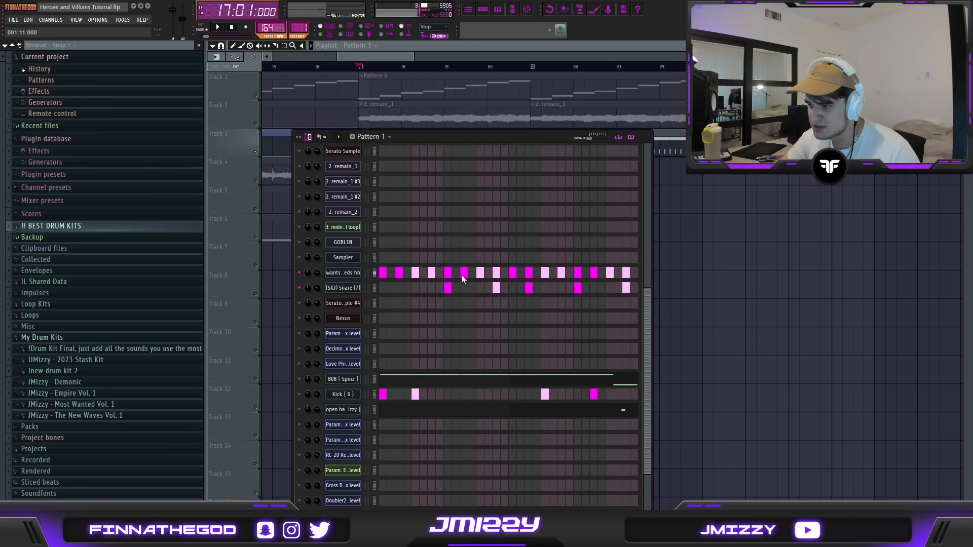
pyautogui.click(424, 274)
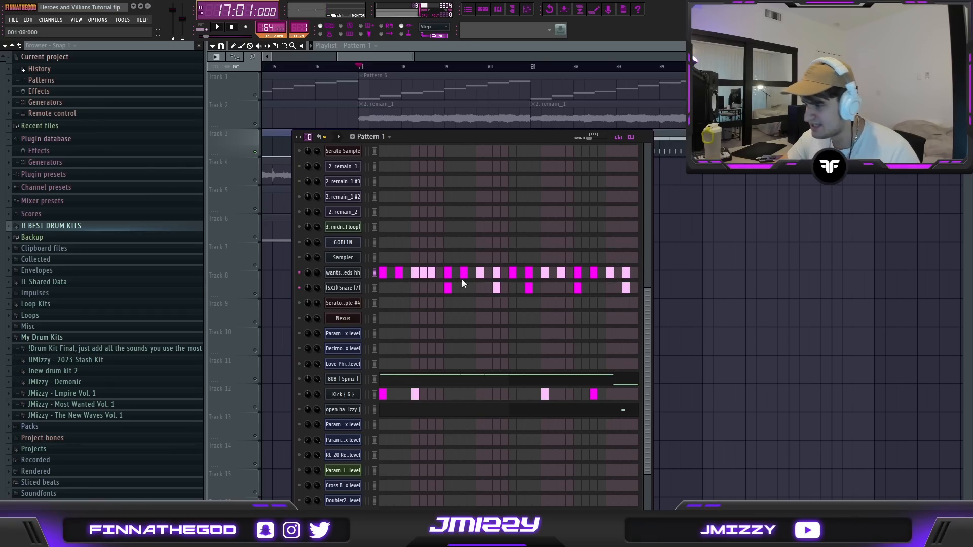
pyautogui.click(585, 273)
pyautogui.press('space')
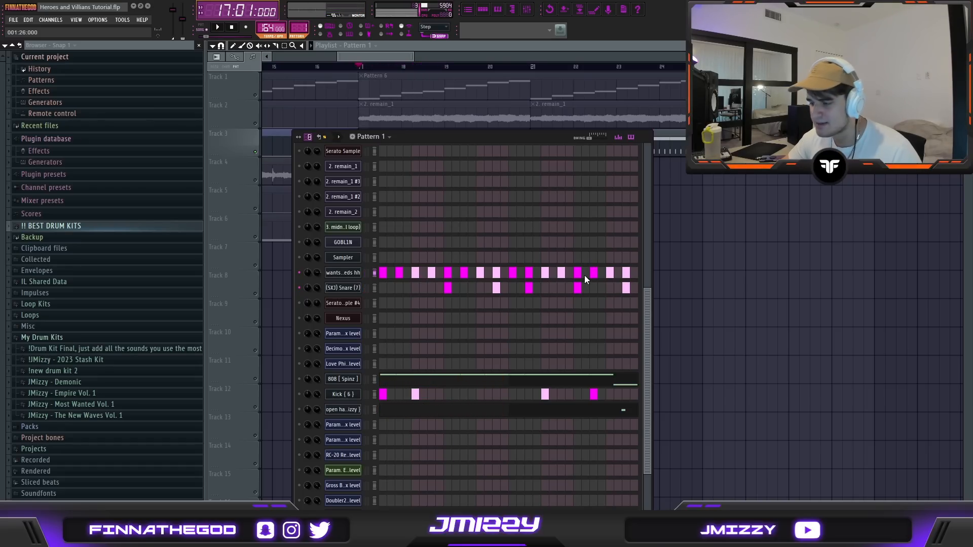
# Inspect the 808's notes in Pattern 1's piano roll, marking out the E5 run and the lower closing note
pyautogui.scroll(-2, 585, 275)
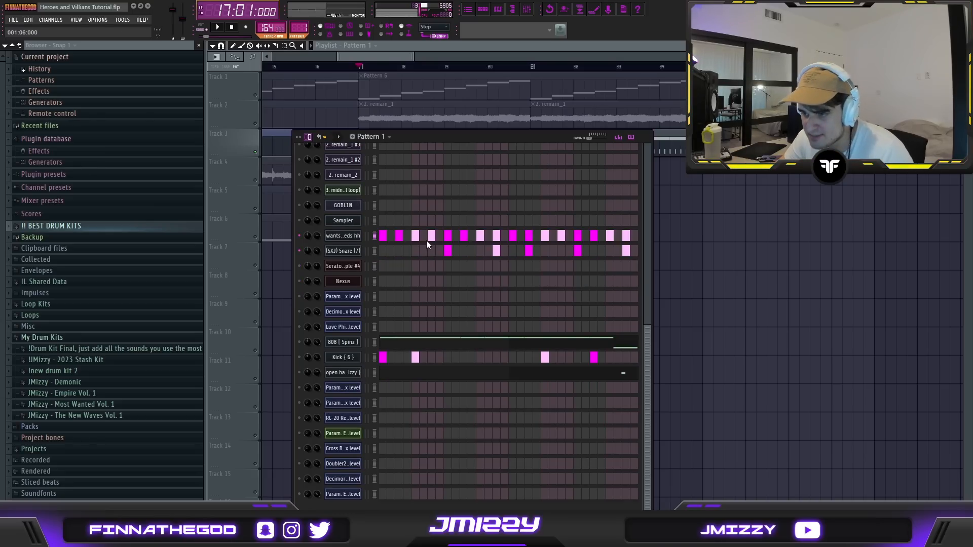
pyautogui.click(499, 340)
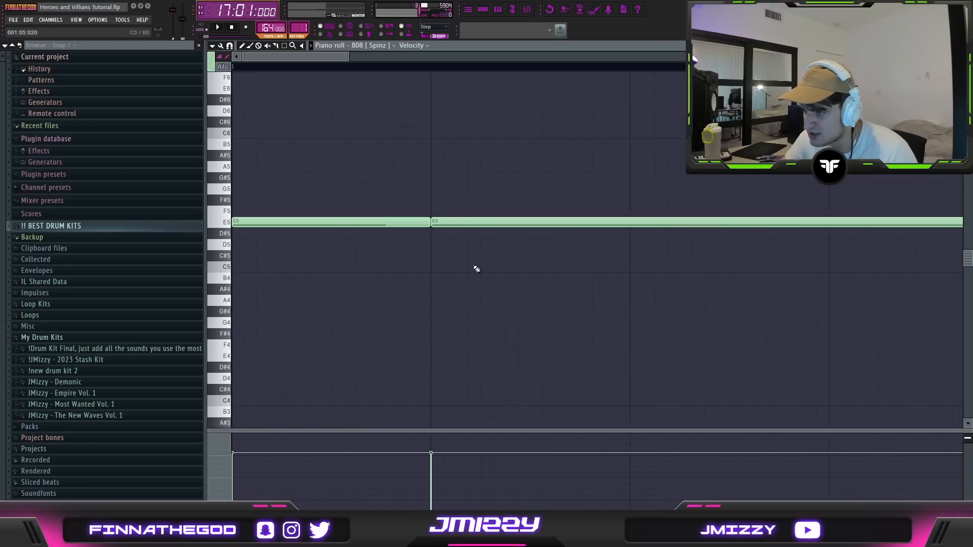
pyautogui.scroll(-1, 540, 264)
pyautogui.moveTo(569, 260); pyautogui.dragTo(232, 183)
pyautogui.moveTo(531, 350); pyautogui.dragTo(631, 262)
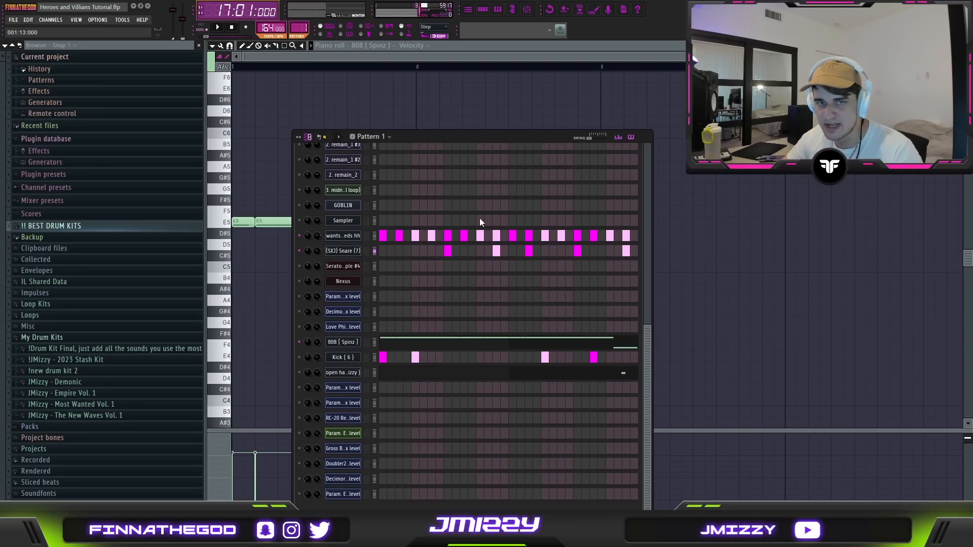
# Review the Kick ( 6 ) and open hat parts of Pattern 1 and play the beat from bar 17
pyautogui.click(340, 359)
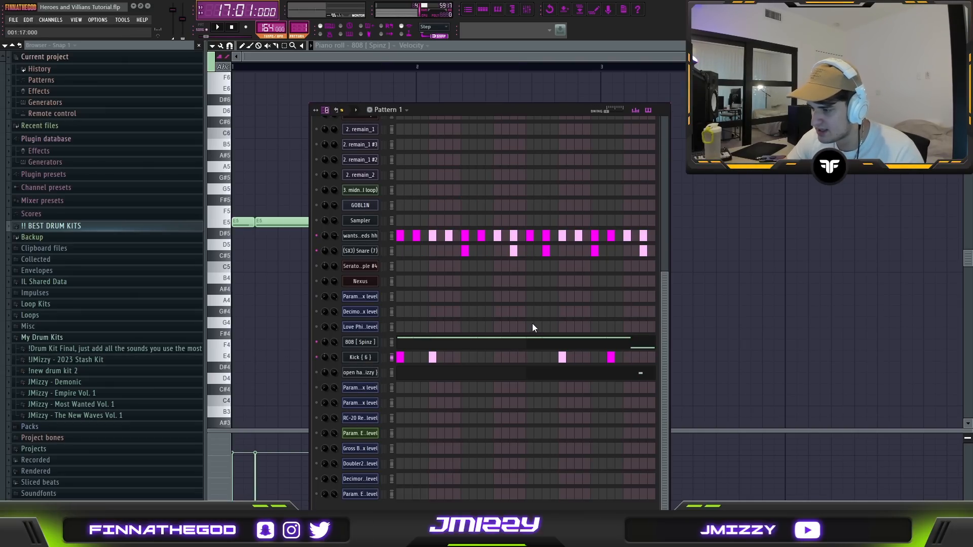
pyautogui.press('space')
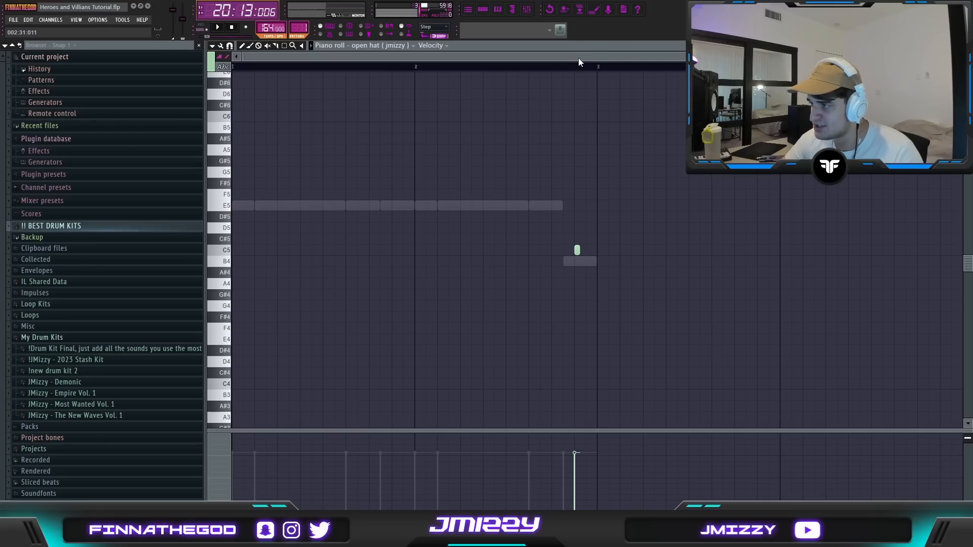
pyautogui.scroll(2, 568, 69)
pyautogui.press('space')
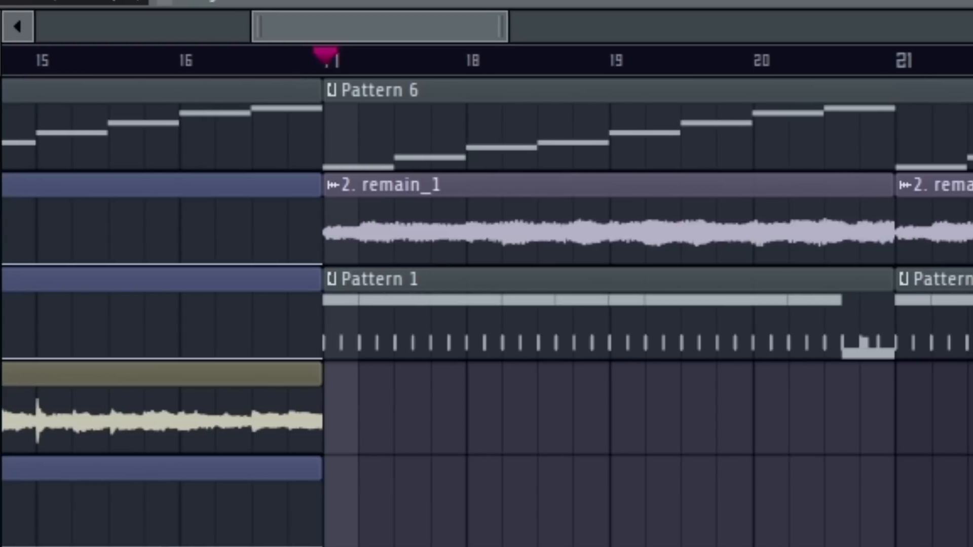
pyautogui.press('space')
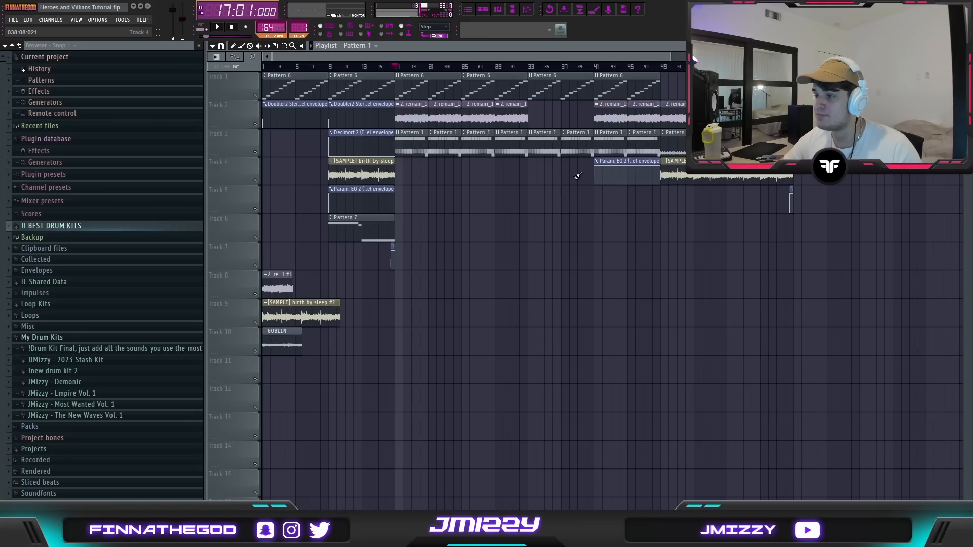
# Select the main section's clips on the upper playlist tracks up to bar 41 to show the arrangement
pyautogui.moveTo(515, 185); pyautogui.dragTo(398, 73)
pyautogui.scroll(3, 530, 127)
pyautogui.rightClick(497, 172)
pyautogui.moveTo(496, 180); pyautogui.dragTo(258, 76)
pyautogui.rightClick(697, 195)
pyautogui.moveTo(698, 195); pyautogui.dragTo(659, 77)
pyautogui.scroll(-3, 676, 101)
pyautogui.scroll(5, 368, 83)
pyautogui.hscroll(2, 334, 71)
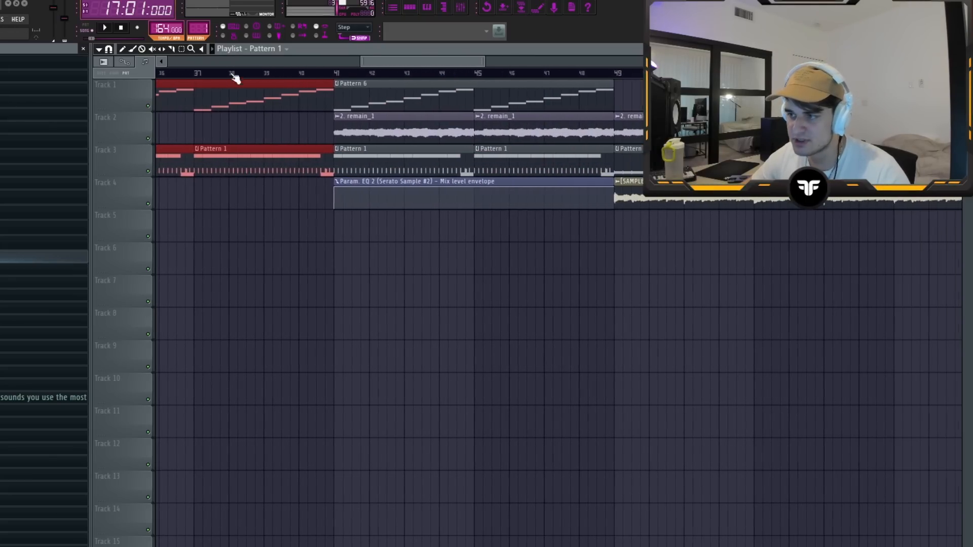
# Select the 2. remain_1 clip ending at bar 33 on Track 2 and move the playhead to bar 41
pyautogui.hscroll(-3, 349, 66)
pyautogui.click(322, 67)
pyautogui.keyDown('ctrl'); pyautogui.click(343, 111); pyautogui.keyUp('ctrl')
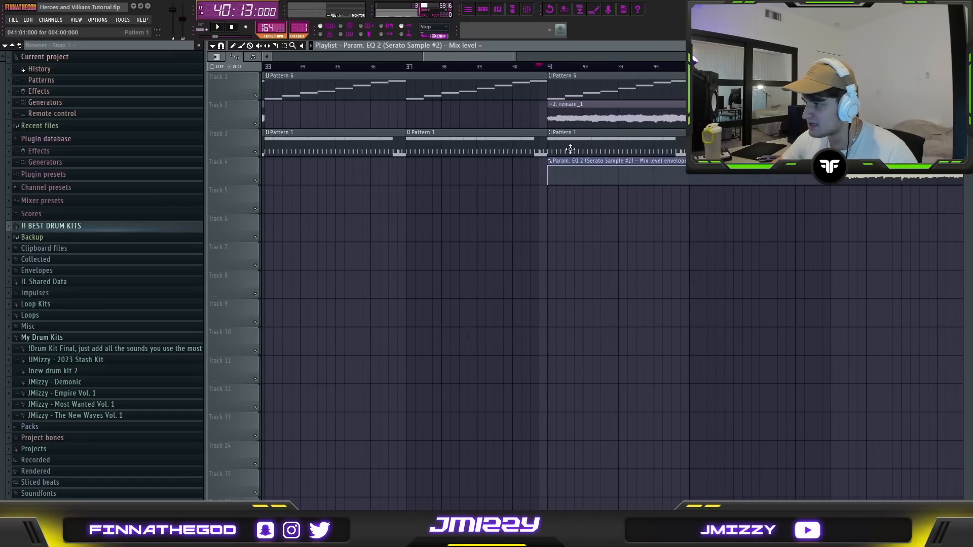
pyautogui.scroll(-3, 441, 123)
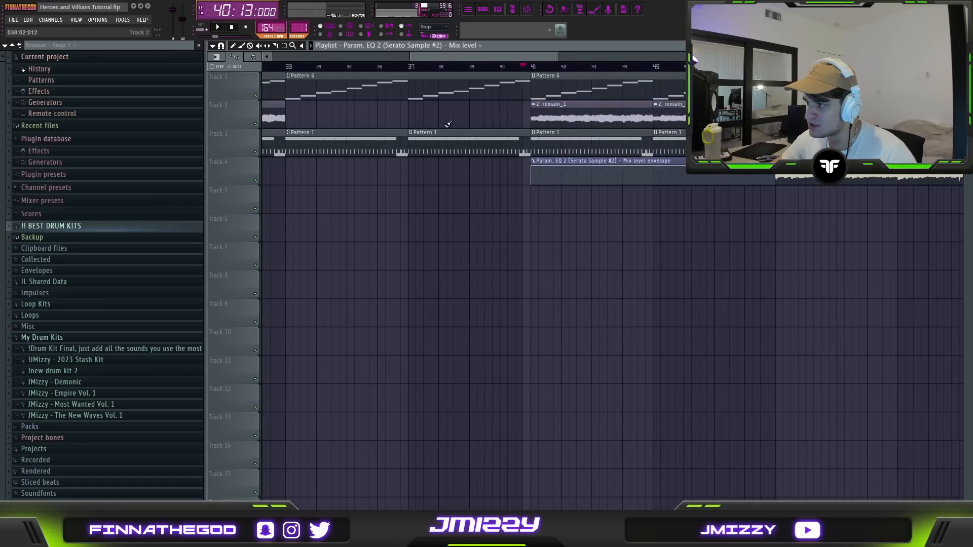
pyautogui.moveTo(405, 116); pyautogui.dragTo(259, 116)
pyautogui.click(517, 67)
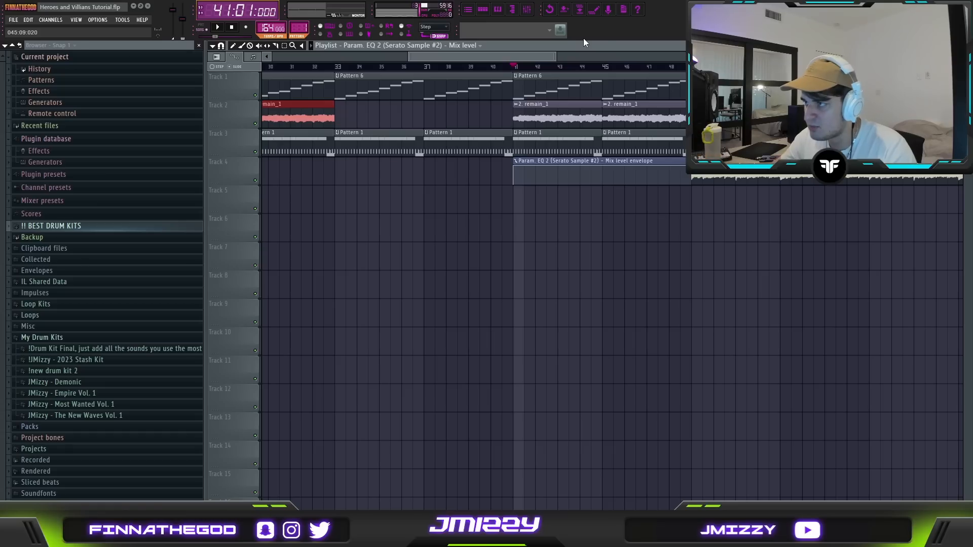
# Inspect the Fruity Parametric EQ 2 on the Serato Sample #2 mixer track and move the playhead to bar 49
pyautogui.click(528, 12)
pyautogui.click(345, 213)
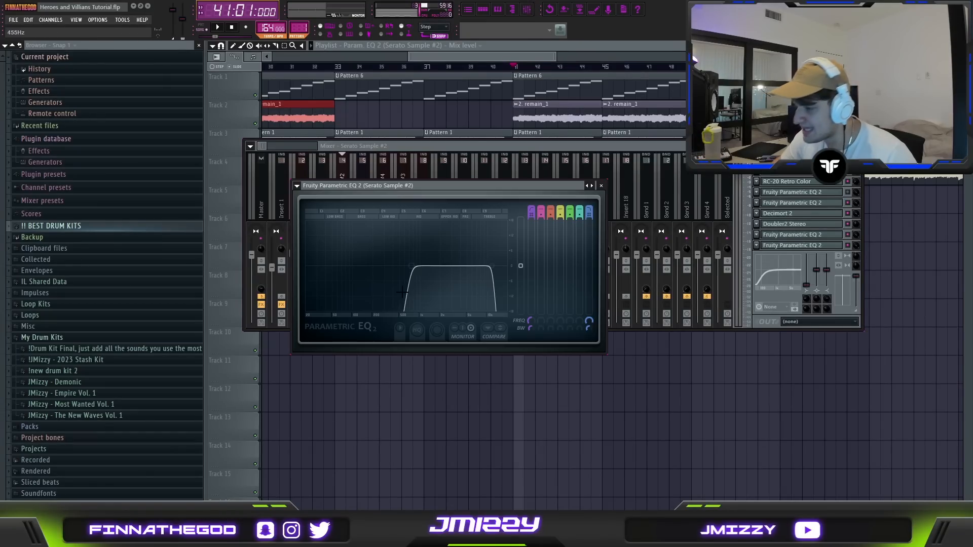
pyautogui.click(494, 68)
pyautogui.rightClick(255, 96)
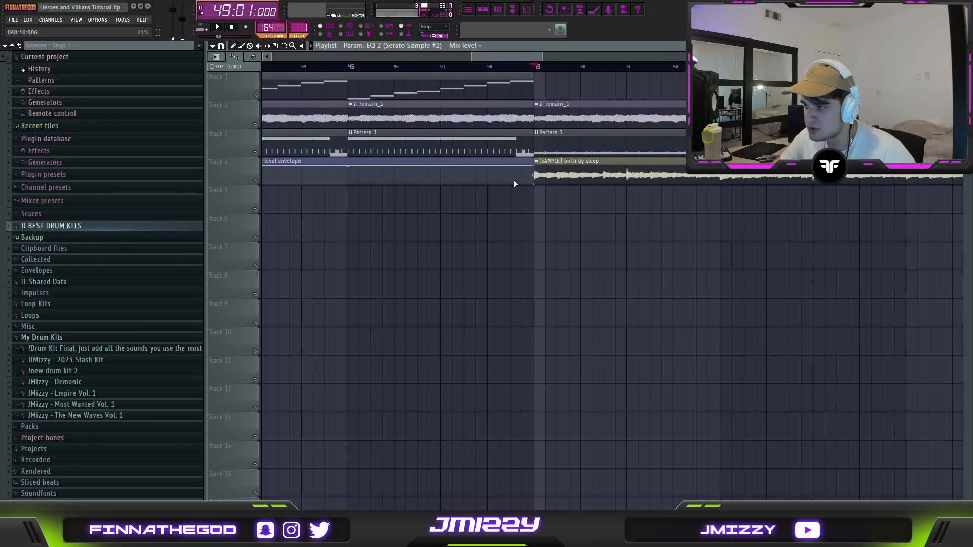
# Select the Pattern 6 clip on Track 1 running from bar 41 to bar 49
pyautogui.click(513, 180)
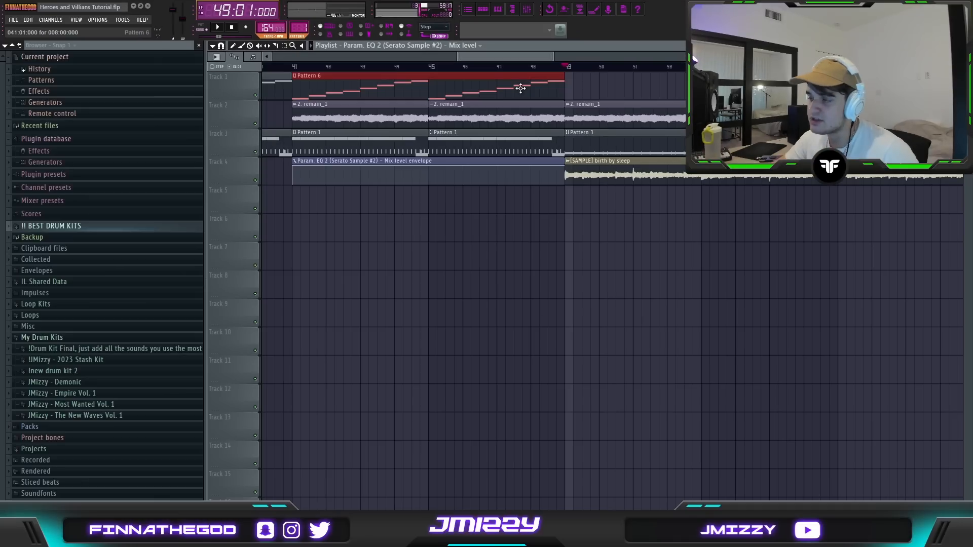
pyautogui.moveTo(588, 85); pyautogui.dragTo(479, 89)
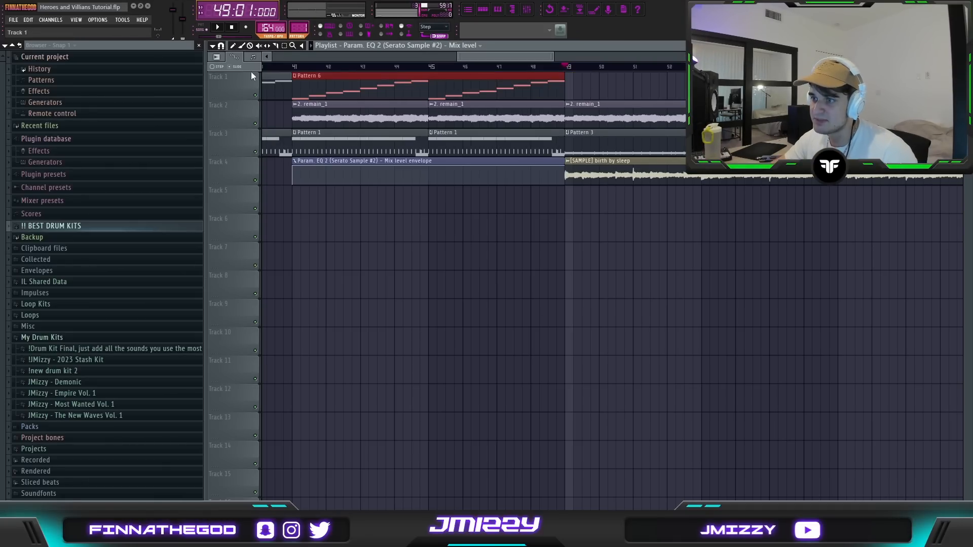
# Select the two 2. remain_1 clips on Track 2 between bars 25 and 33
pyautogui.scroll(-4, 624, 93)
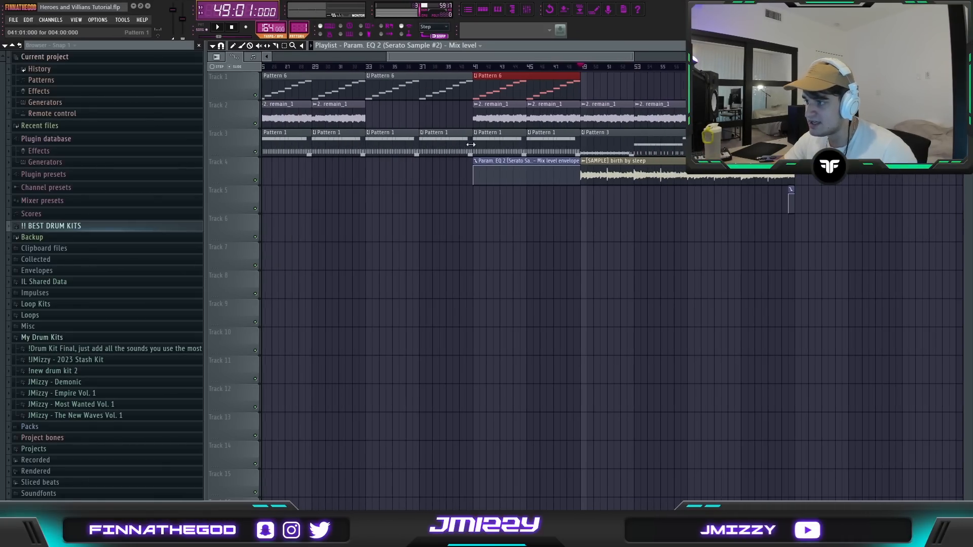
pyautogui.moveTo(415, 56); pyautogui.dragTo(280, 58)
pyautogui.moveTo(451, 256); pyautogui.dragTo(428, 86)
pyautogui.moveTo(392, 56); pyautogui.dragTo(478, 57)
pyautogui.moveTo(465, 116); pyautogui.dragTo(369, 113)
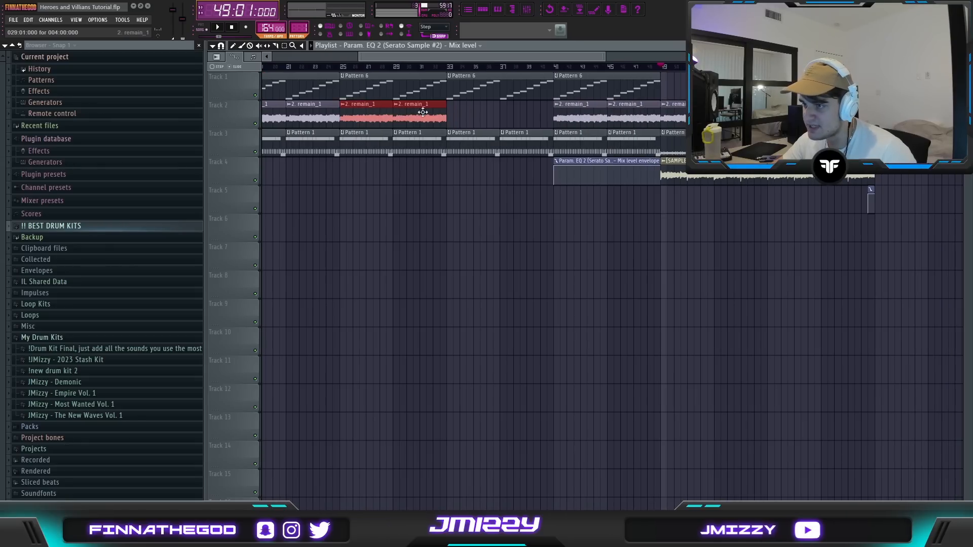
# Select the birth by sleep sample and its Param. EQ 2 mix level envelope at bar 9, then clear the selection
pyautogui.scroll(4, 682, 105)
pyautogui.moveTo(372, 212); pyautogui.dragTo(348, 177)
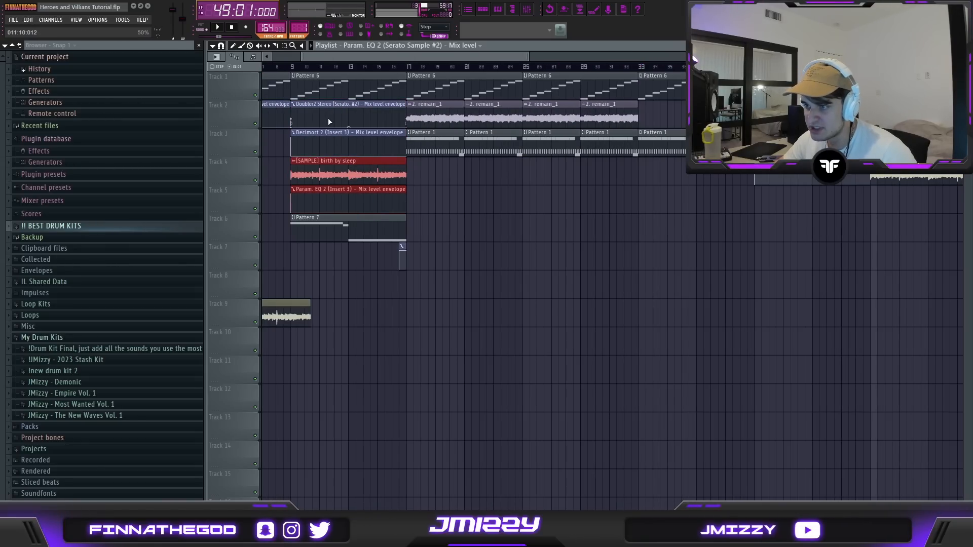
pyautogui.keyDown('ctrl'); pyautogui.click(436, 172); pyautogui.keyUp('ctrl')
# Select the 2. remain_1, Pattern 3 and birth by sleep clips starting at bar 49 on Tracks 2 to 4
pyautogui.scroll(-4, 439, 175)
pyautogui.scroll(3, 568, 187)
pyautogui.moveTo(481, 212); pyautogui.dragTo(461, 102)
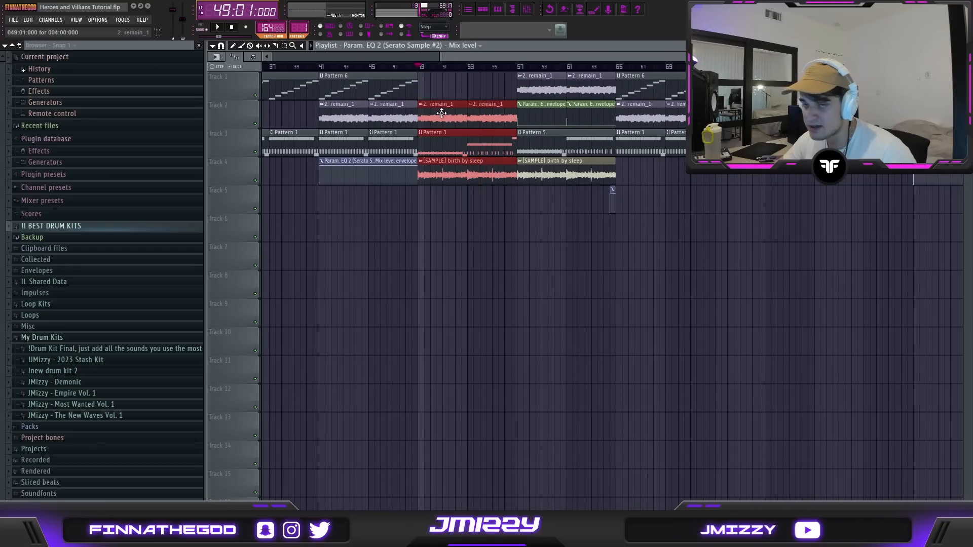
pyautogui.scroll(4, 435, 123)
pyautogui.moveTo(504, 55); pyautogui.dragTo(484, 54)
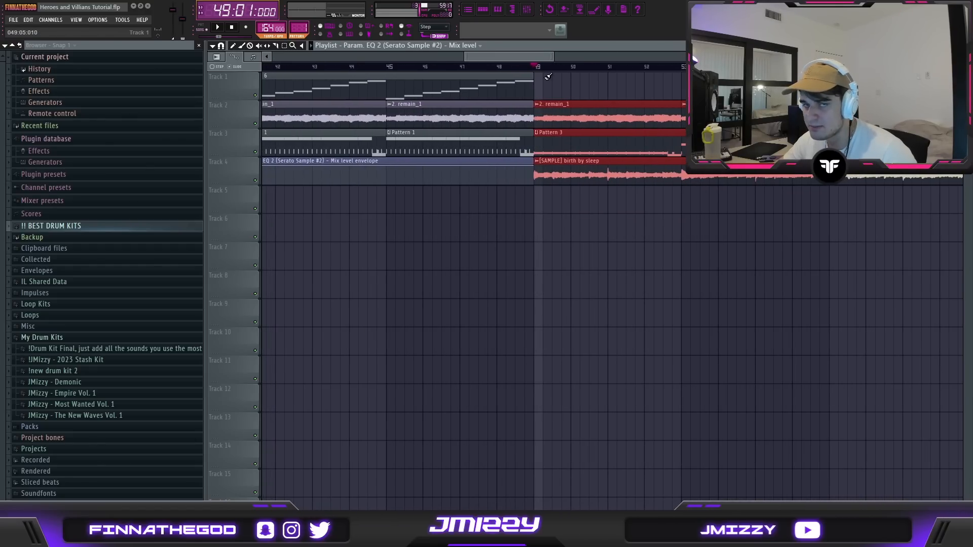
# Play the arrangement from bar 49 and select the B4 note in the 808's piano roll
pyautogui.keyDown('ctrl'); pyautogui.click(574, 83); pyautogui.keyUp('ctrl')
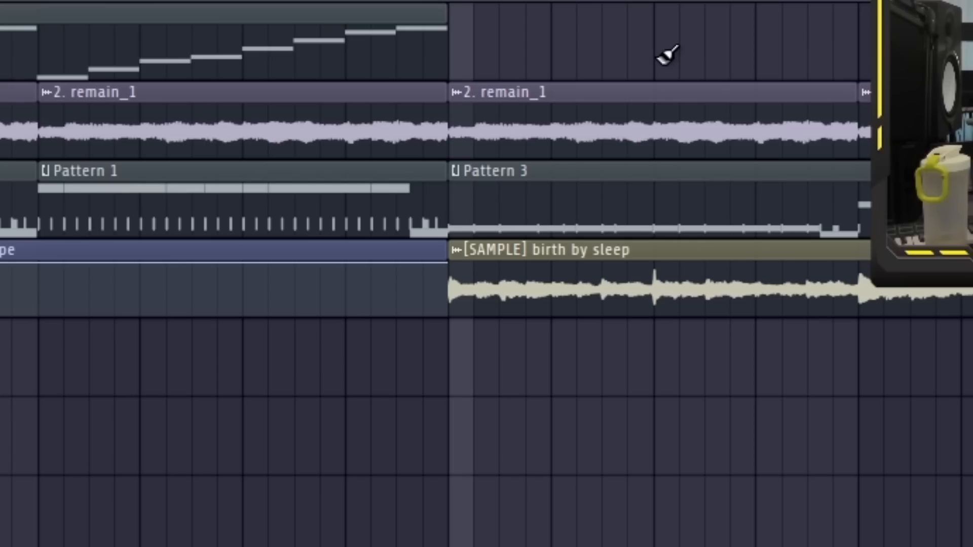
pyautogui.press('space')
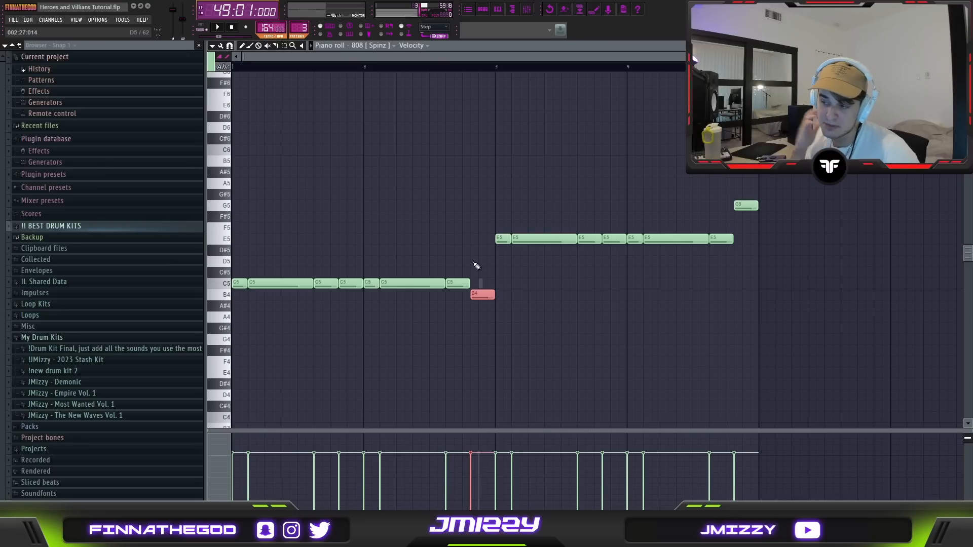
pyautogui.moveTo(471, 240); pyautogui.dragTo(488, 298)
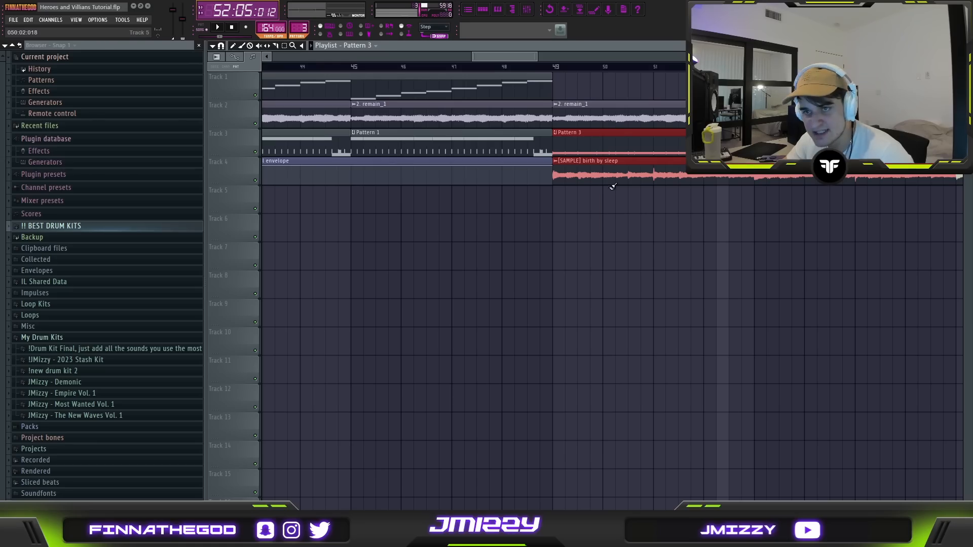
# Select the birth by sleep clip starting at bar 49 on Track 4, then clear the selection
pyautogui.scroll(-2, 523, 182)
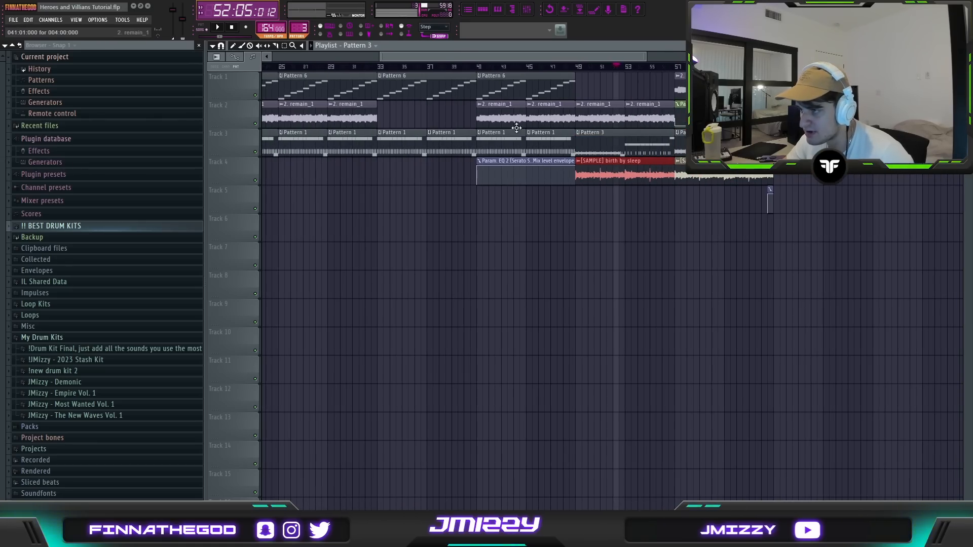
pyautogui.scroll(2, 527, 183)
pyautogui.moveTo(788, 228); pyautogui.dragTo(682, 168)
pyautogui.scroll(-2, 628, 164)
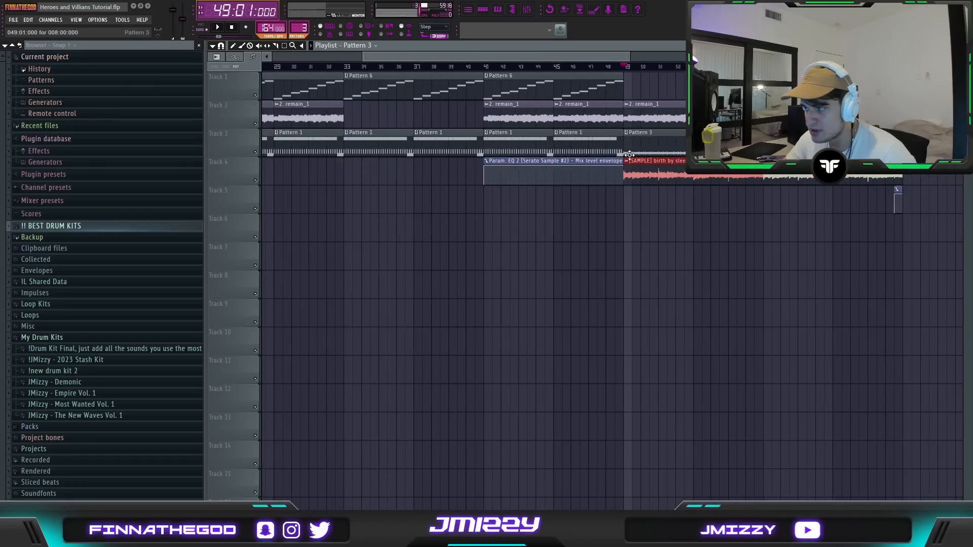
pyautogui.scroll(2, 750, 166)
pyautogui.hotkey('ctrl', 'd')
pyautogui.scroll(2, 608, 142)
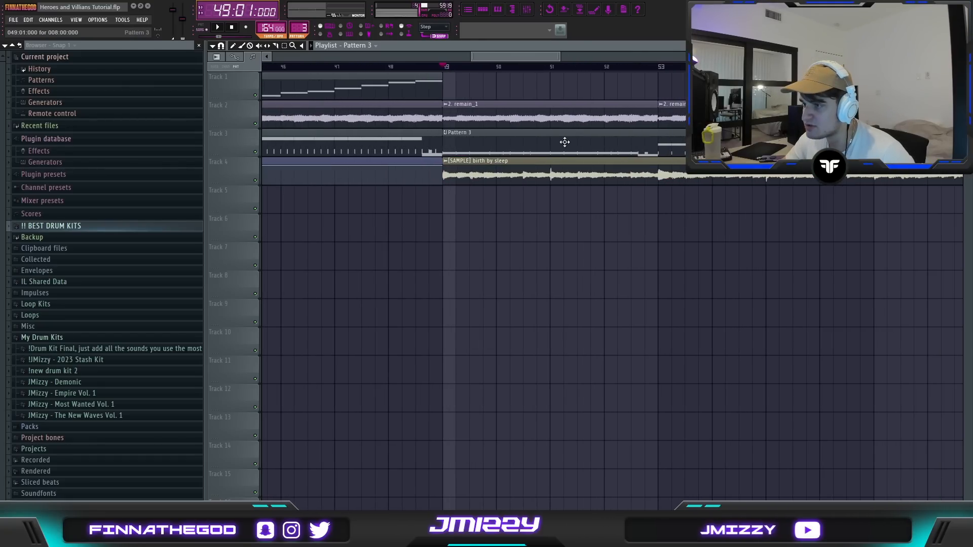
pyautogui.scroll(-2, 552, 144)
pyautogui.scroll(1, 527, 147)
pyautogui.scroll(-1, 507, 142)
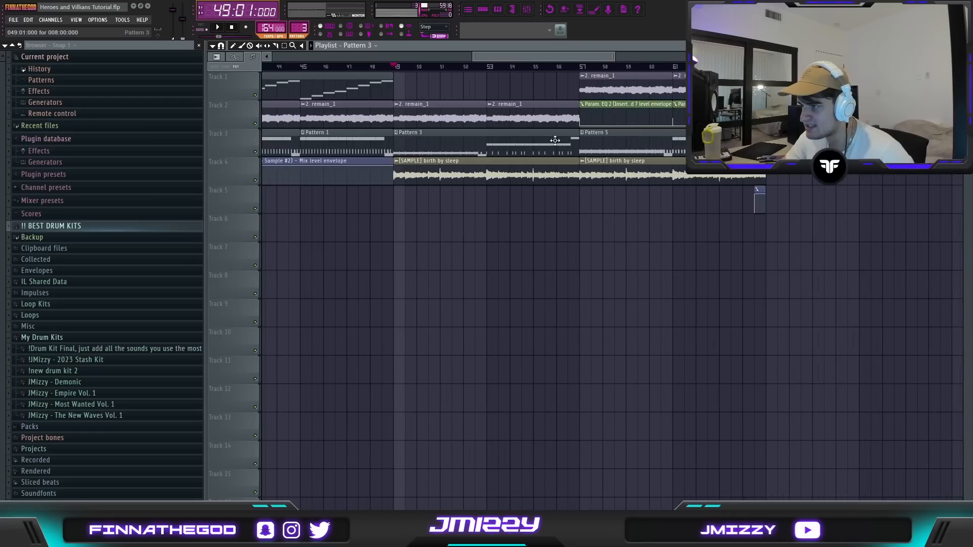
# Place the playhead at bar 53 and briefly select the two Param. EQ 2 (Insert 3) Band 7 level envelopes on Track 2
pyautogui.click(586, 66)
pyautogui.keyDown('ctrl'); pyautogui.keyDown('shift'); pyautogui.click(497, 106); pyautogui.keyUp('shift'); pyautogui.keyUp('ctrl')
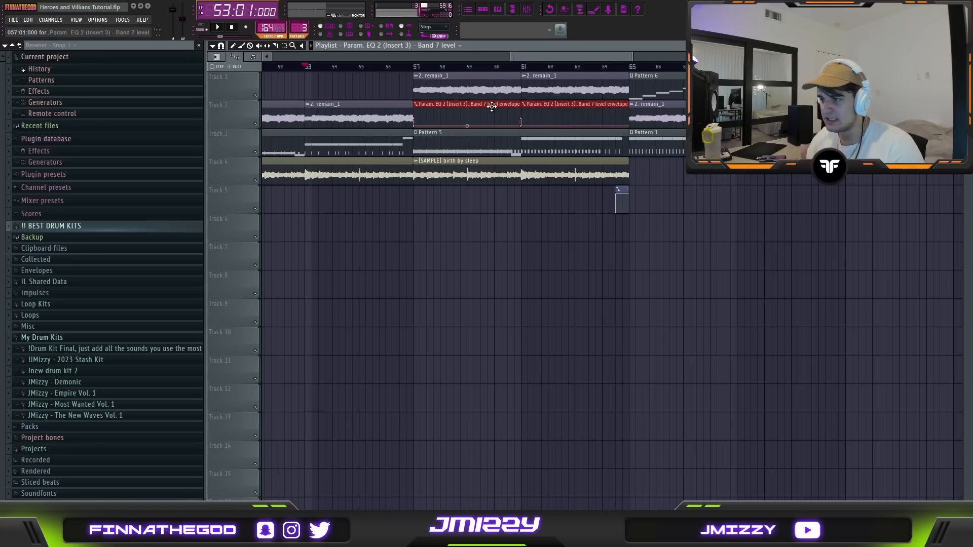
pyautogui.keyDown('ctrl'); pyautogui.click(386, 91); pyautogui.keyUp('ctrl')
# Play the arrangement from bar 57 to hear the section with the Band 7 level automation, then stop playback
pyautogui.scroll(3, 386, 91)
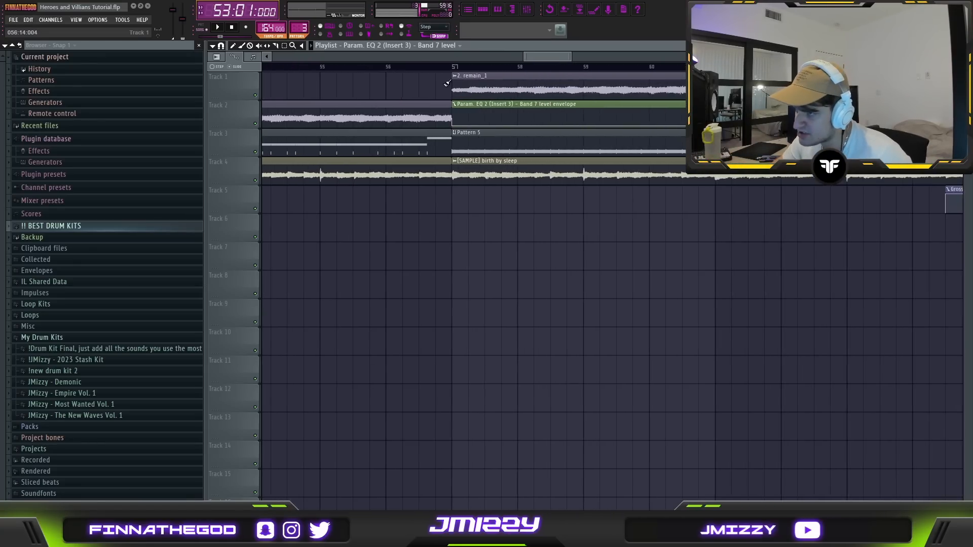
pyautogui.click(454, 67)
pyautogui.press('space')
pyautogui.scroll(-3, 449, 76)
pyautogui.scroll(-2, 393, 75)
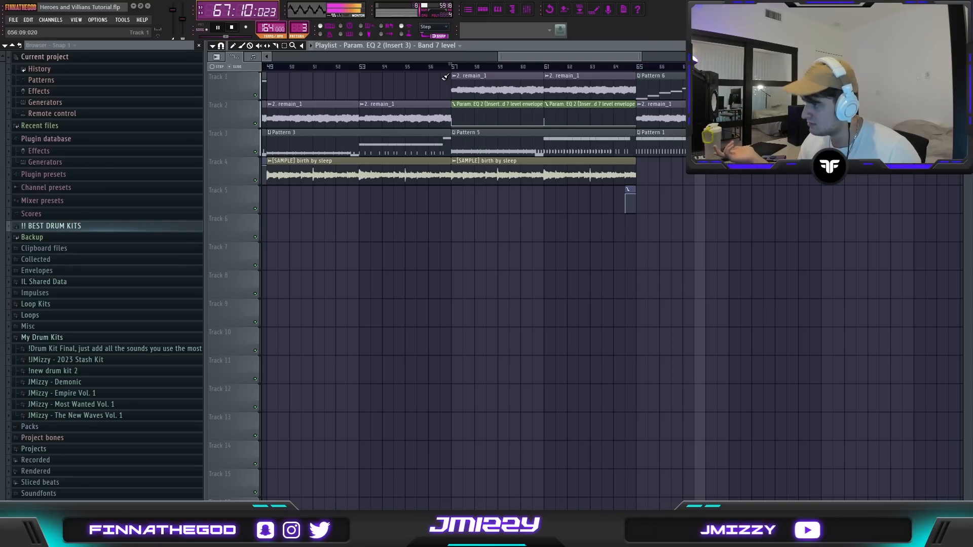
pyautogui.press('space')
# Select the repeated section's clips on Tracks 1 to 5 from about bar 69 onward
pyautogui.scroll(-5, 418, 168)
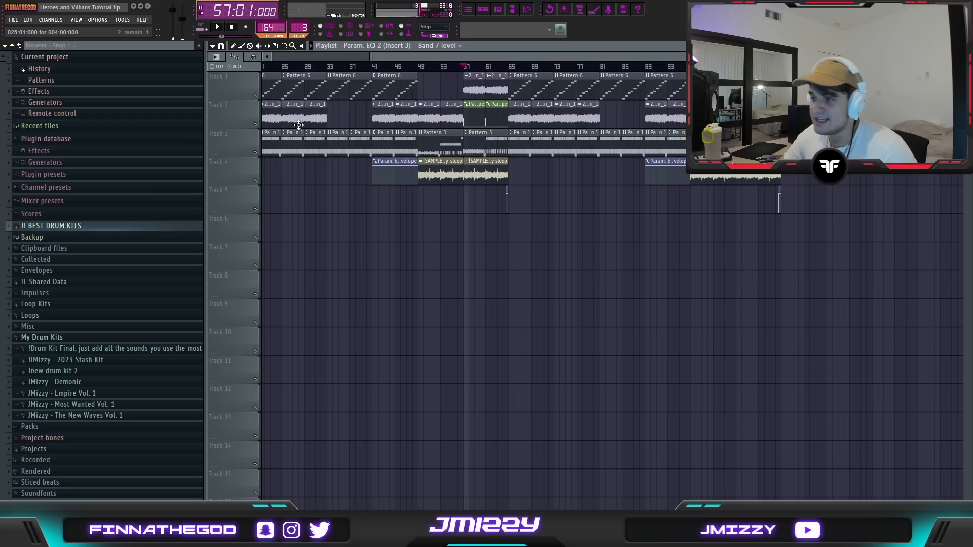
pyautogui.moveTo(914, 209); pyautogui.dragTo(588, 75)
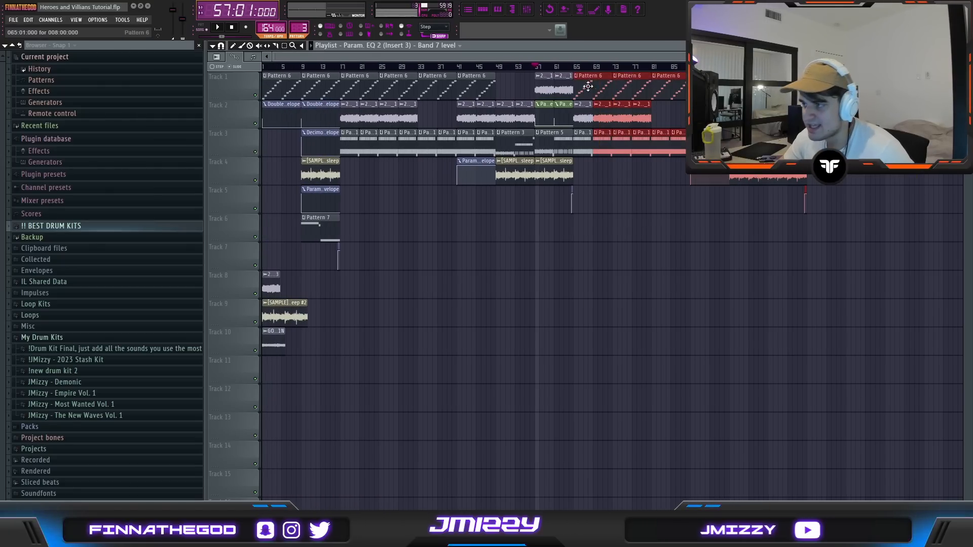
pyautogui.scroll(3, 492, 202)
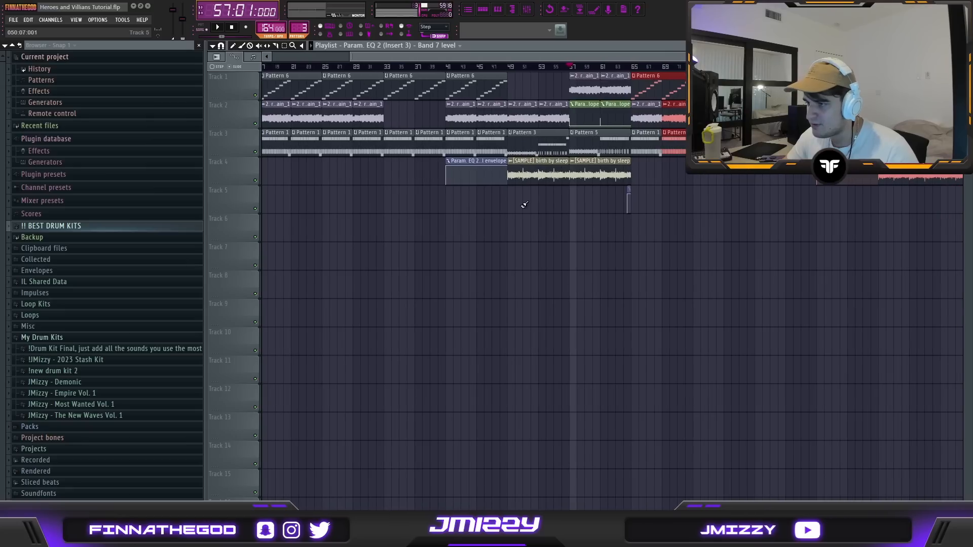
# Select the clips between bars 9 and 57 on Tracks 1 to 5, then clear the selection
pyautogui.moveTo(545, 212); pyautogui.dragTo(267, 48)
pyautogui.scroll(-3, 507, 101)
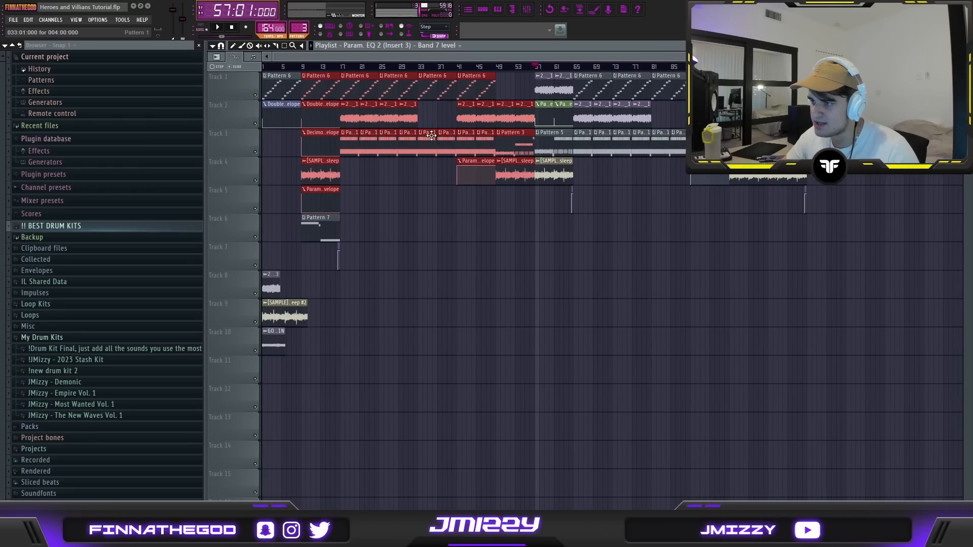
pyautogui.click(513, 84)
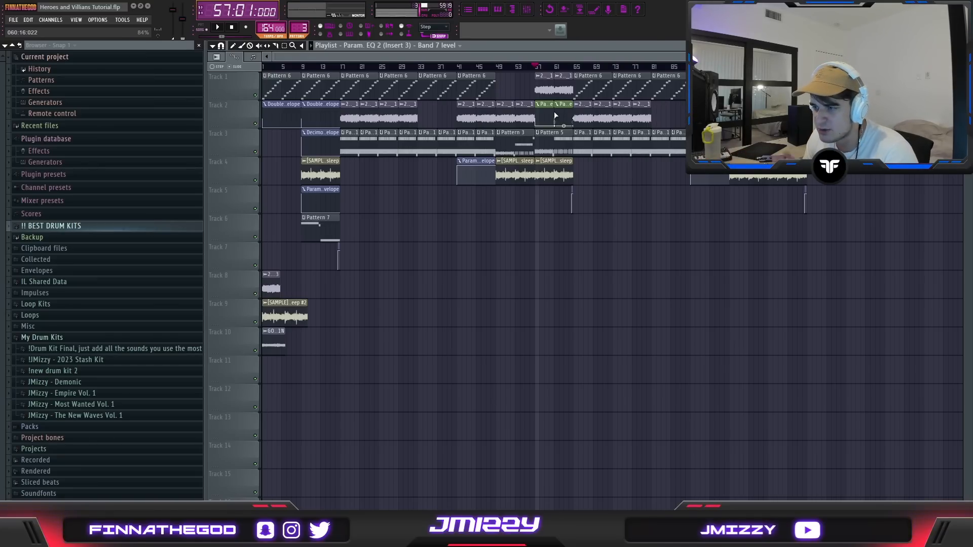
pyautogui.scroll(5, 531, 89)
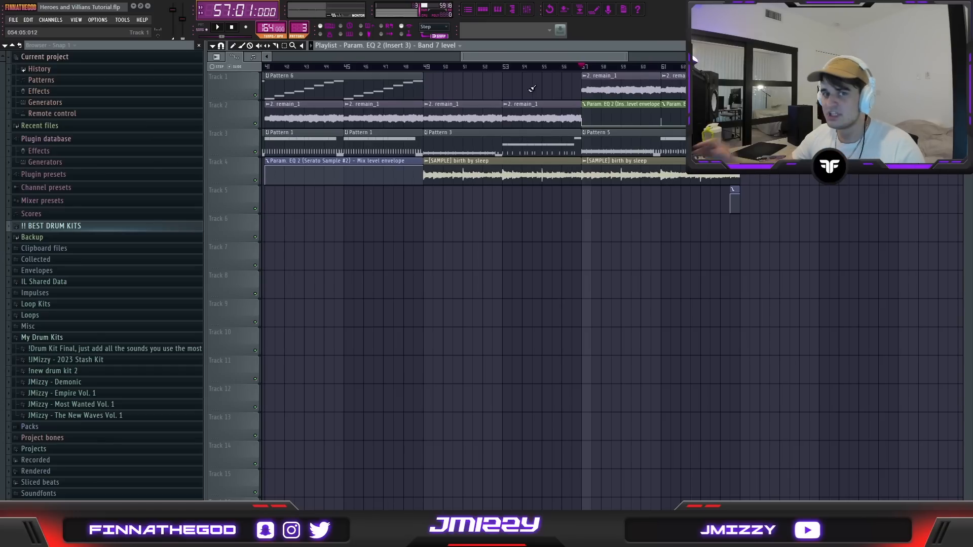